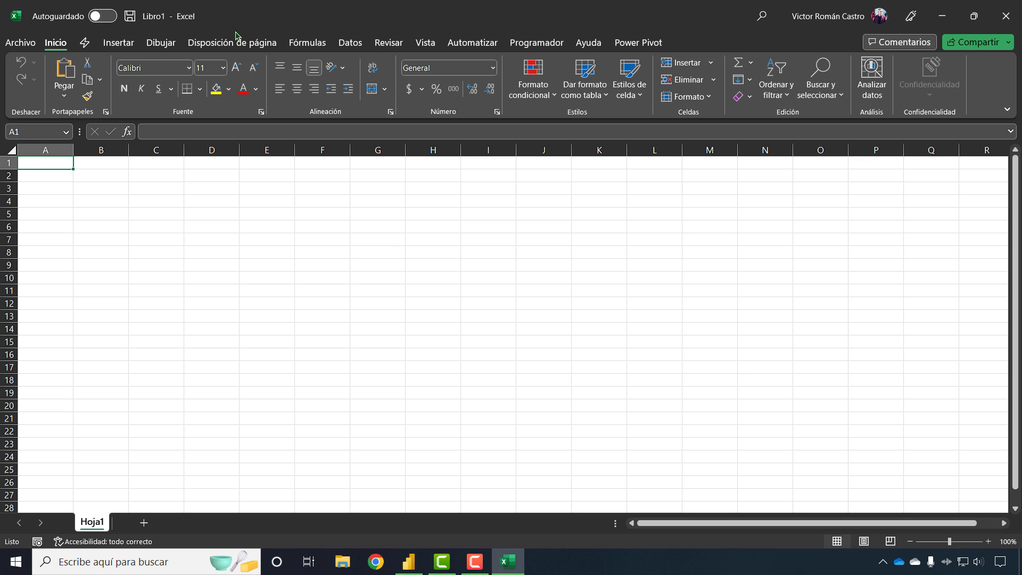
click(350, 43)
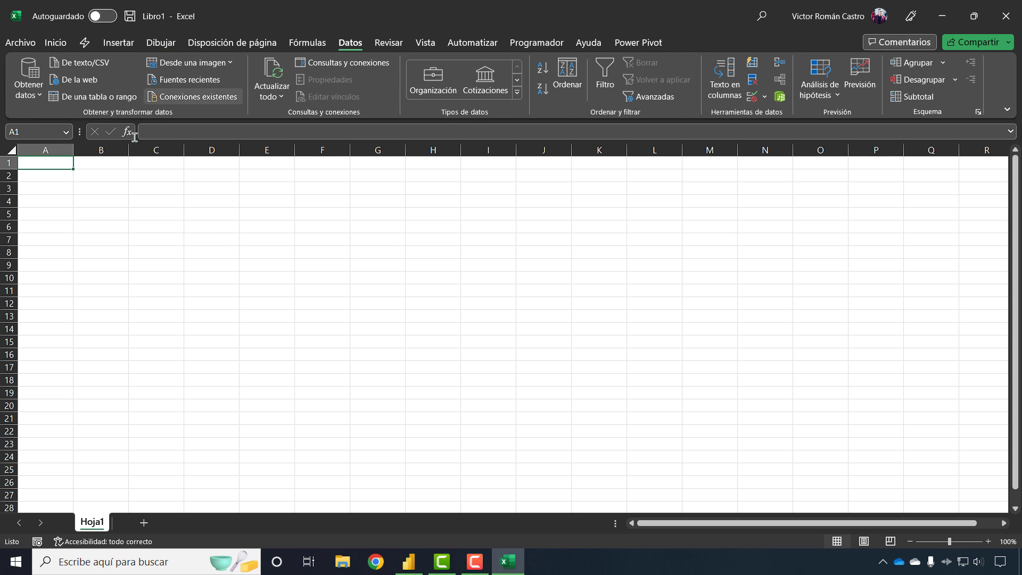
click(30, 99)
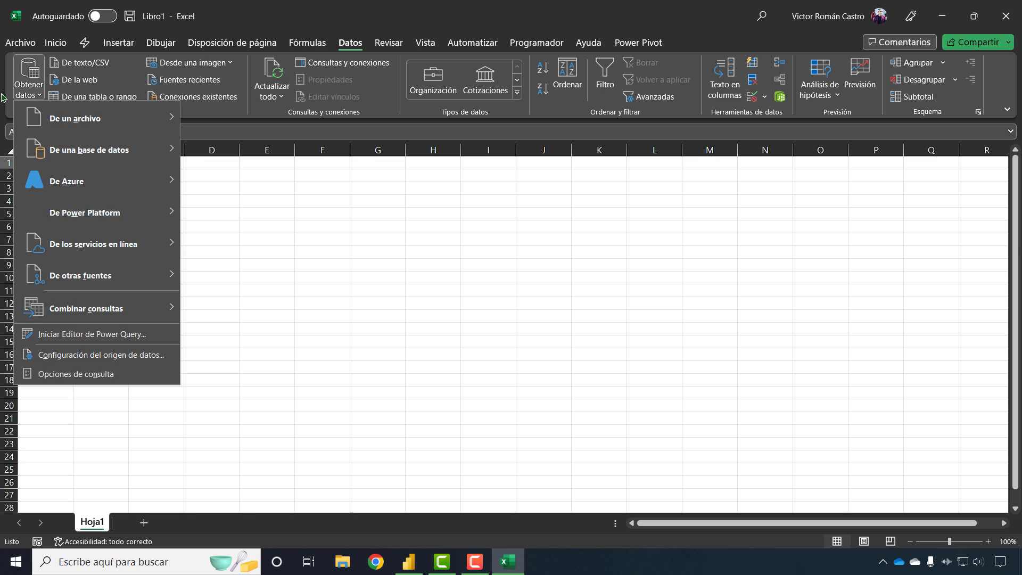
mouse_move(65, 131)
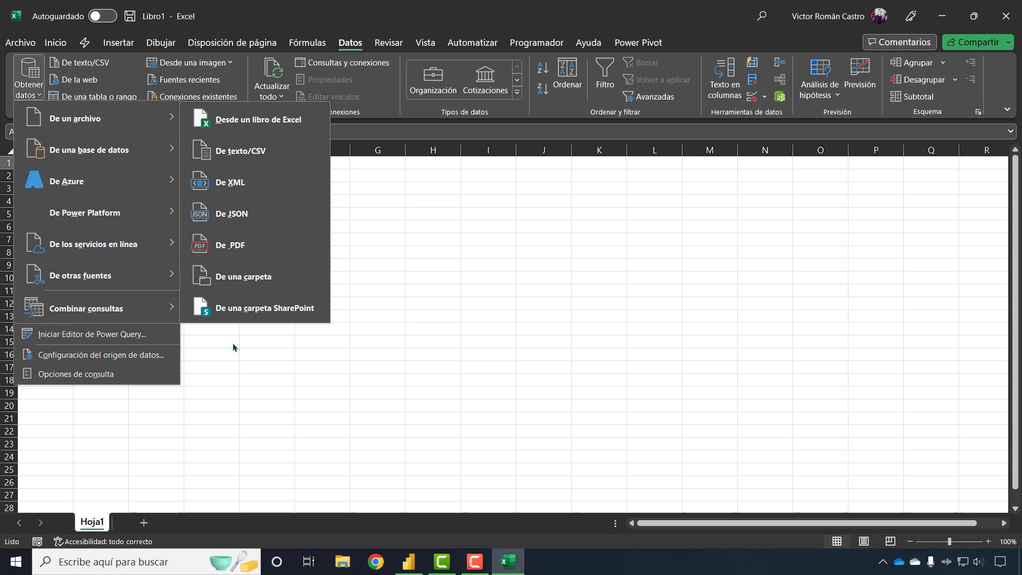
click(255, 276)
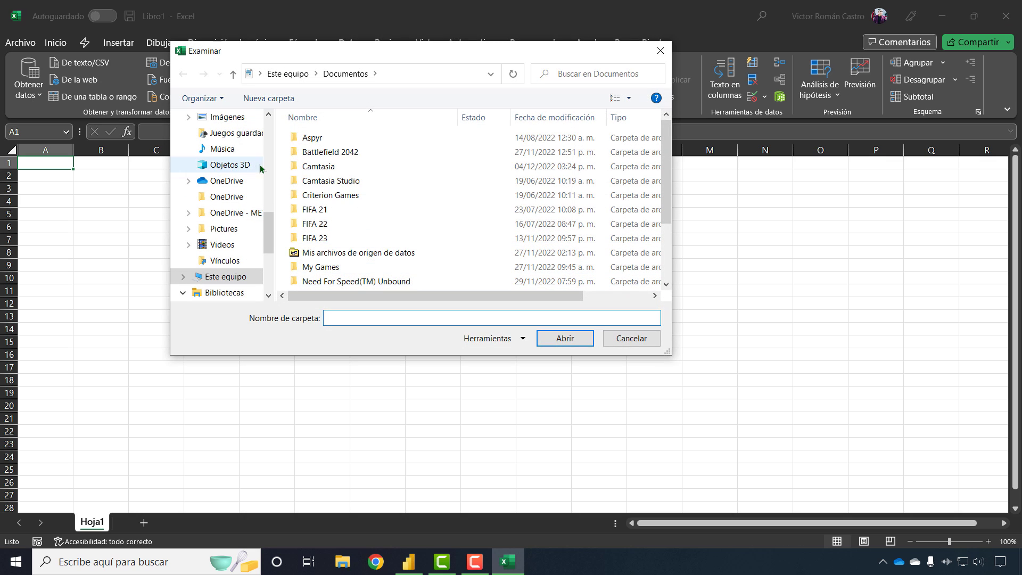
scroll(267, 234, up, 10)
click(221, 138)
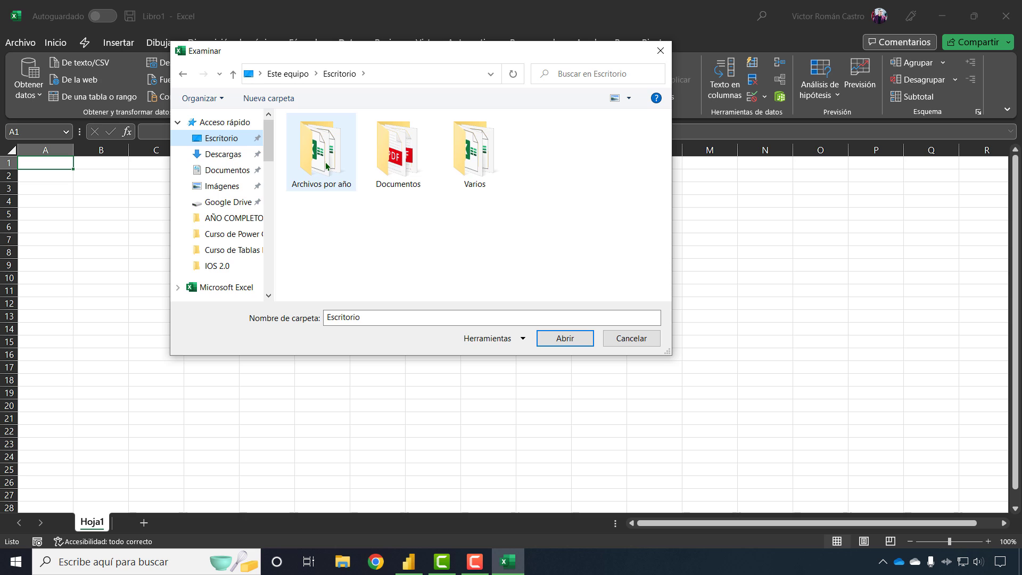
double_click(326, 166)
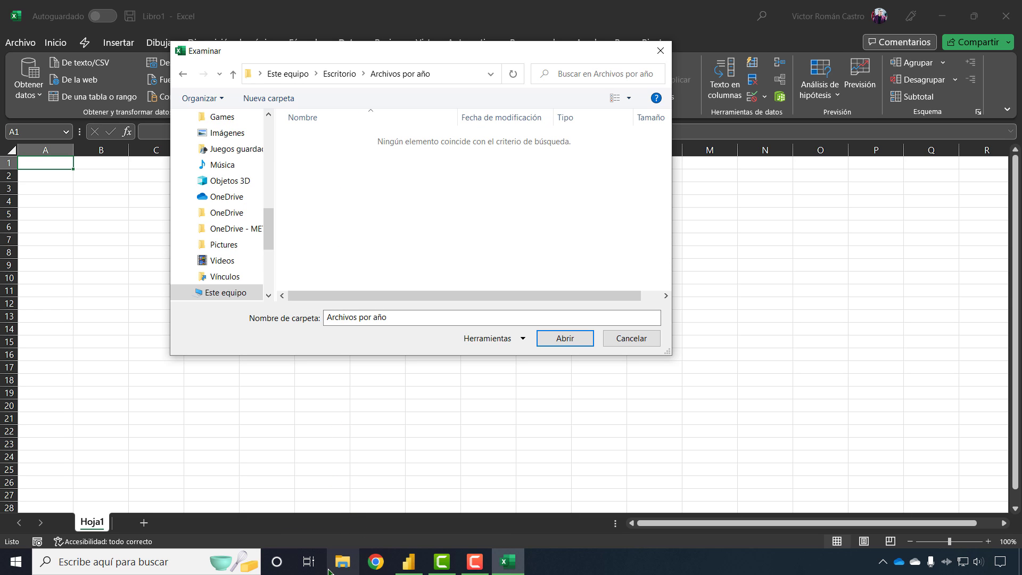
- Open the workbook 2015.xlsx from the Archivos por año folder on the desktop and cancel the pending folder selection
click(331, 569)
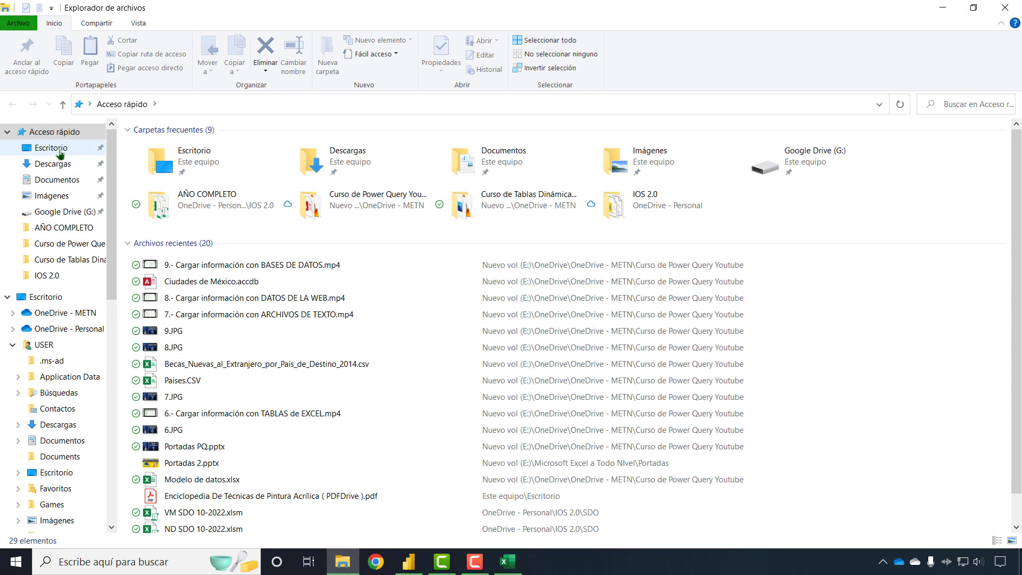
click(52, 148)
double_click(165, 176)
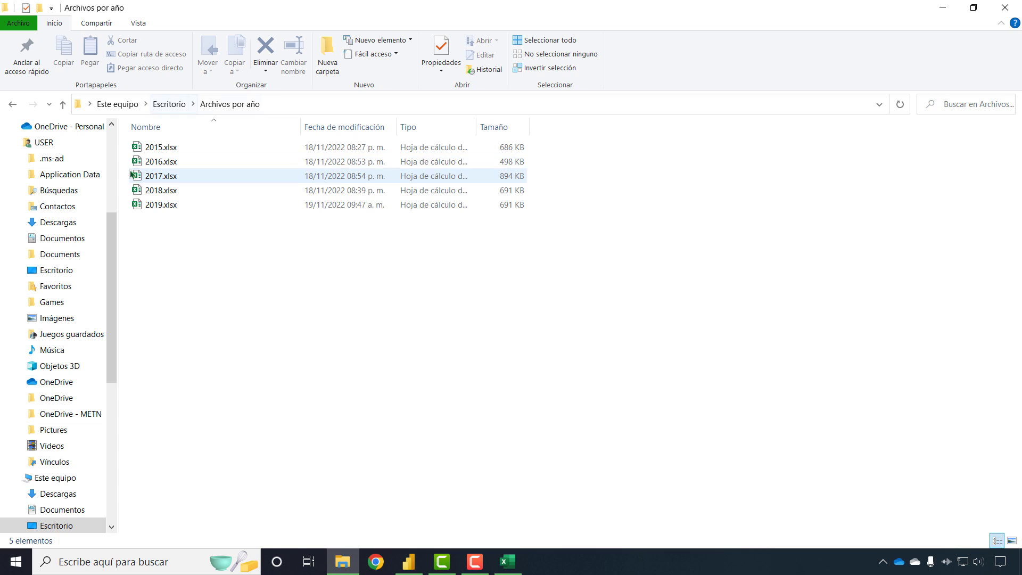
click(171, 147)
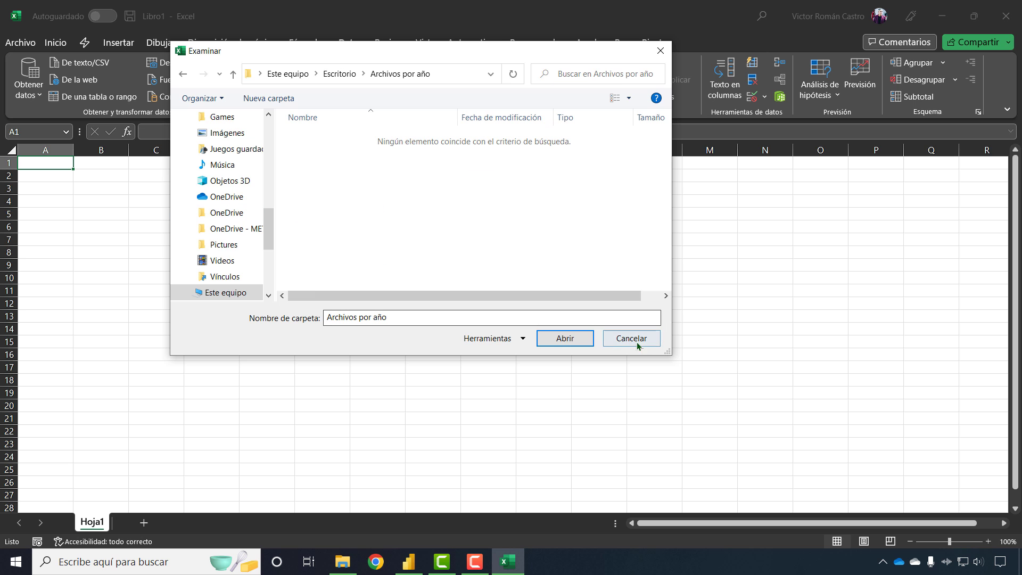
click(630, 342)
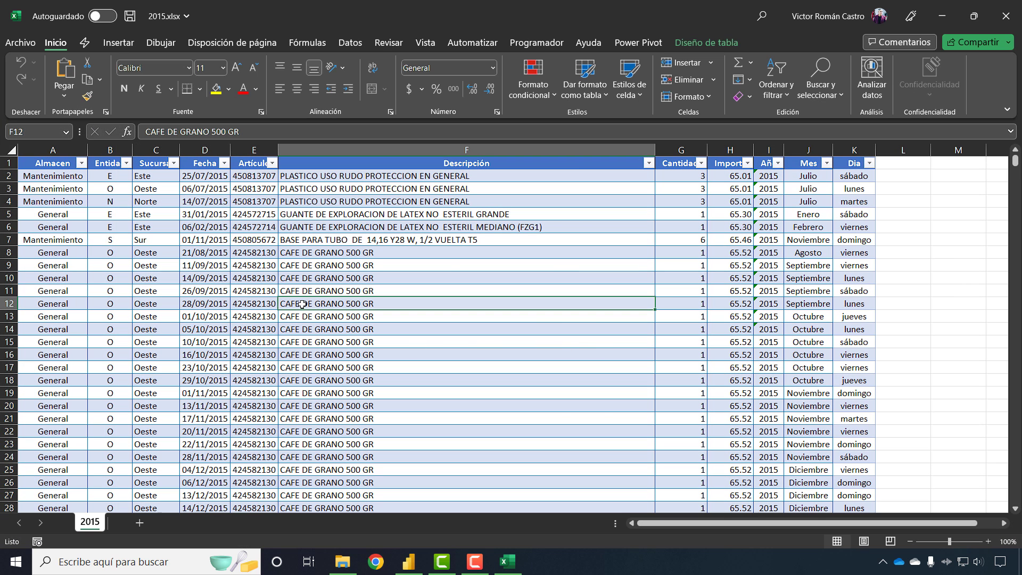
- Examine the headers, columns and row extent of the table on the 2015 sheet and close the workbook
key(ctrl+Home)
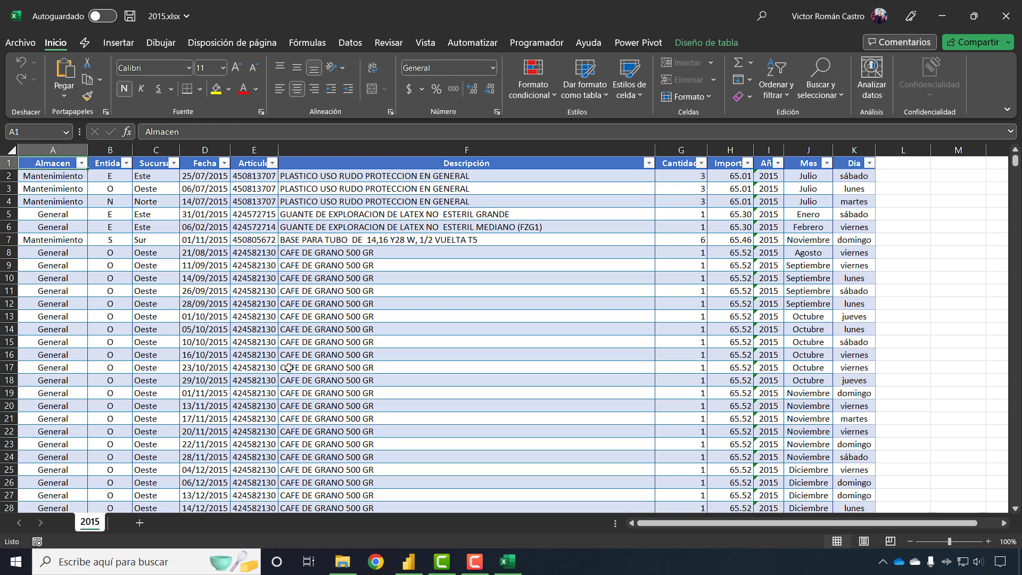
key(ctrl+Right)
key(ctrl+Left)
key(ctrl+Right)
key(Left)
key(ctrl+Left)
key(Right)
key(Down)
key(Right)
key(Right)
key(Right)
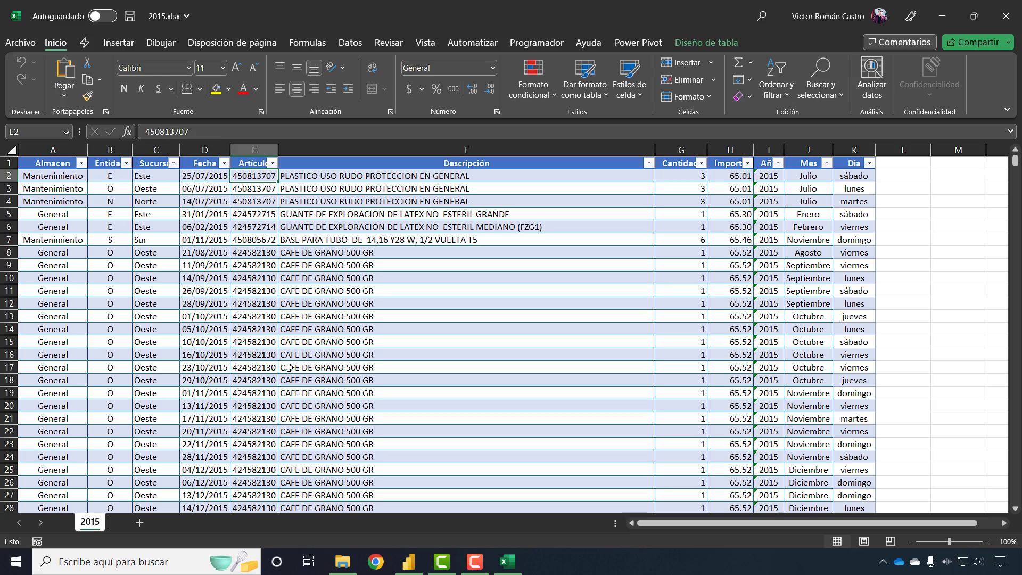
key(Right)
key(ctrl+Right)
key(Left)
key(Left)
key(ctrl+Down)
key(ctrl+Up)
key(ctrl+Left)
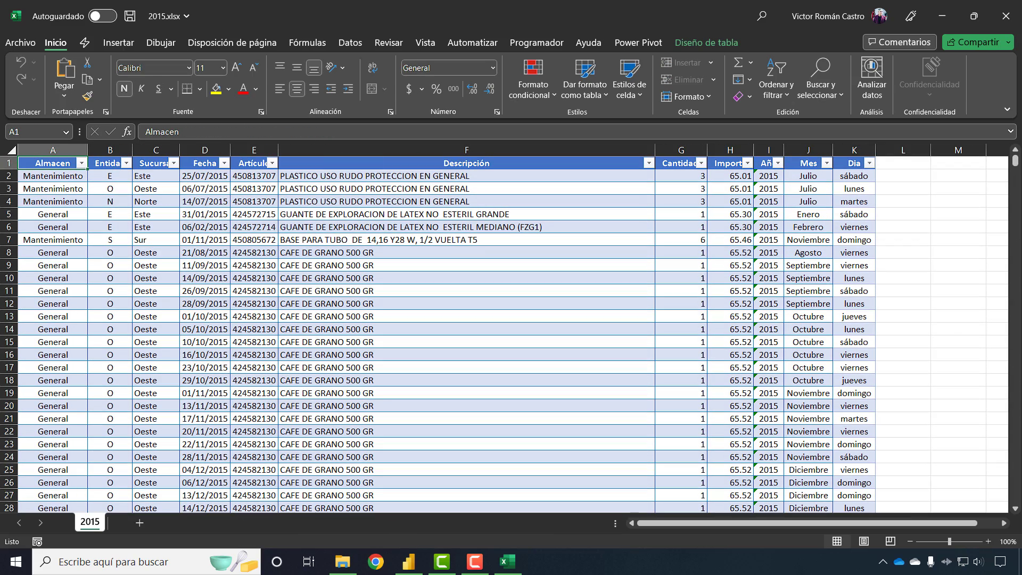
click(1006, 16)
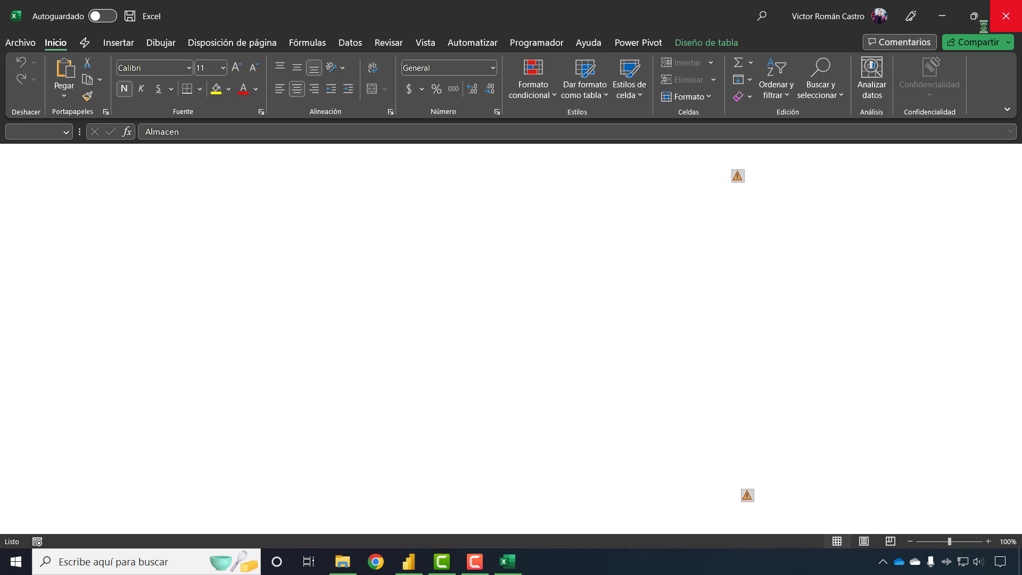
- Close the Archivos por año folder window and start Excel with a new blank workbook
click(296, 303)
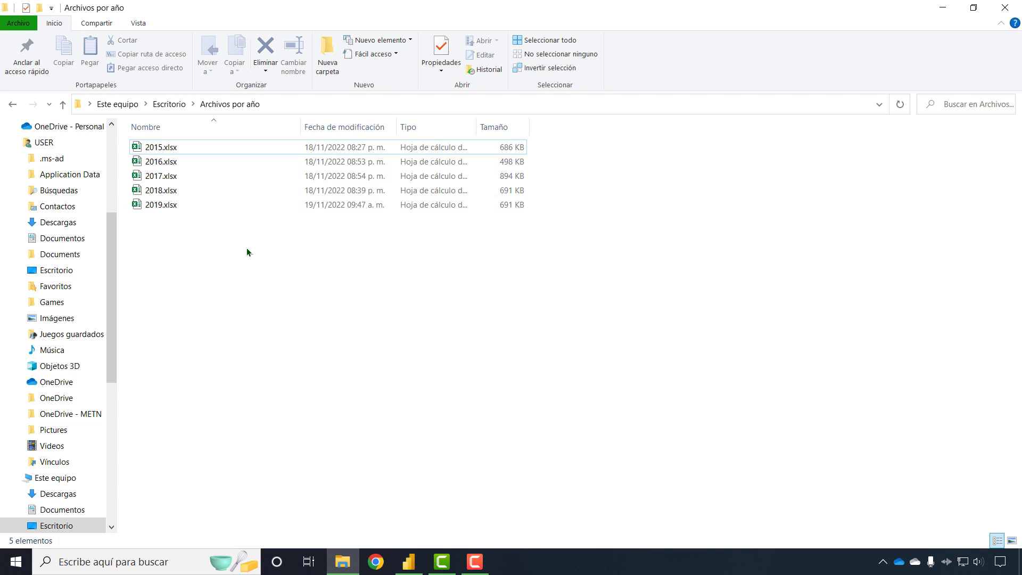
drag(311, 265, 259, 342)
click(1005, 7)
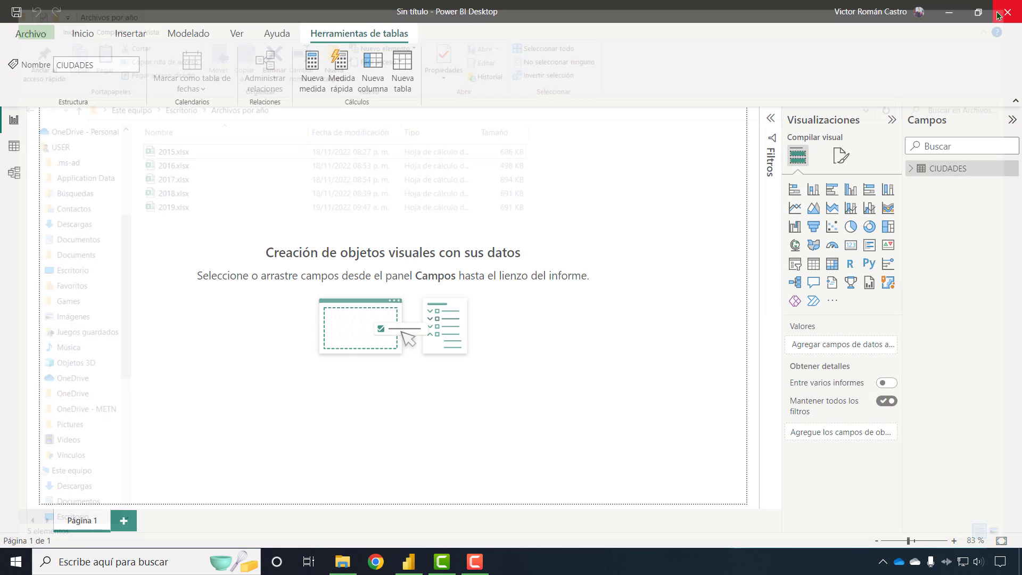
click(12, 560)
click(408, 213)
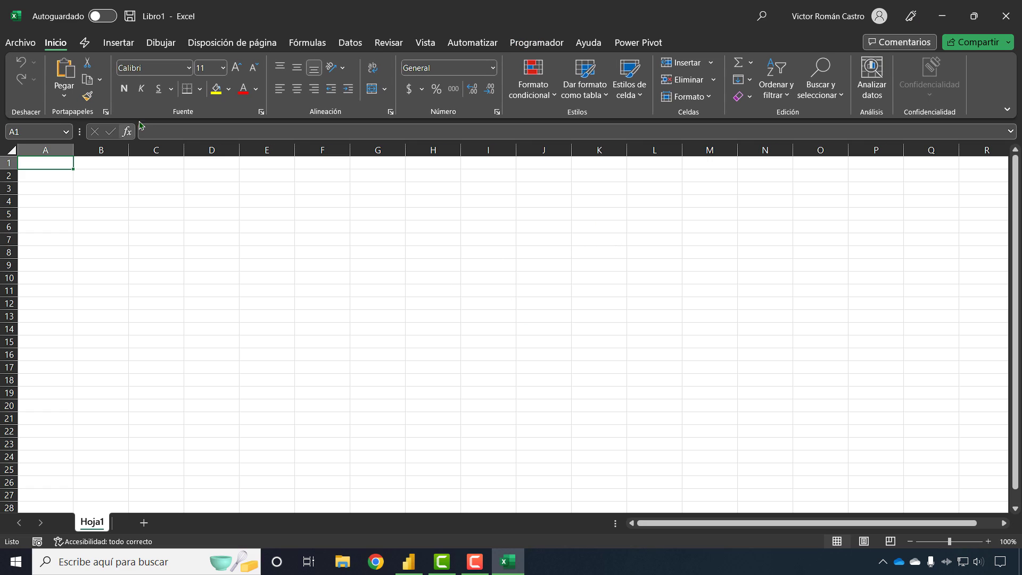
- Get data from a folder, using Archivos por año on the desktop as the source
click(350, 43)
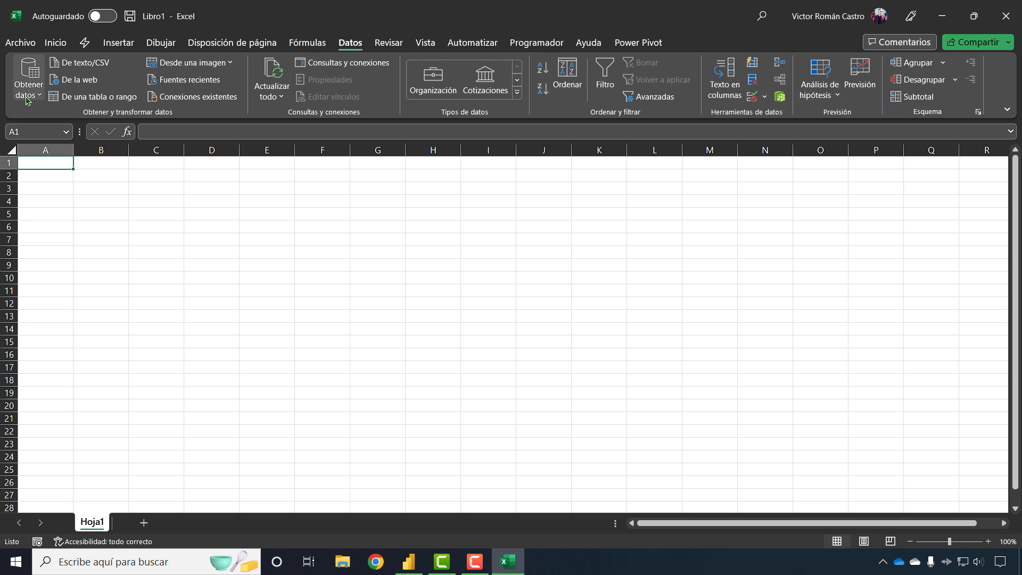
click(26, 95)
mouse_move(122, 119)
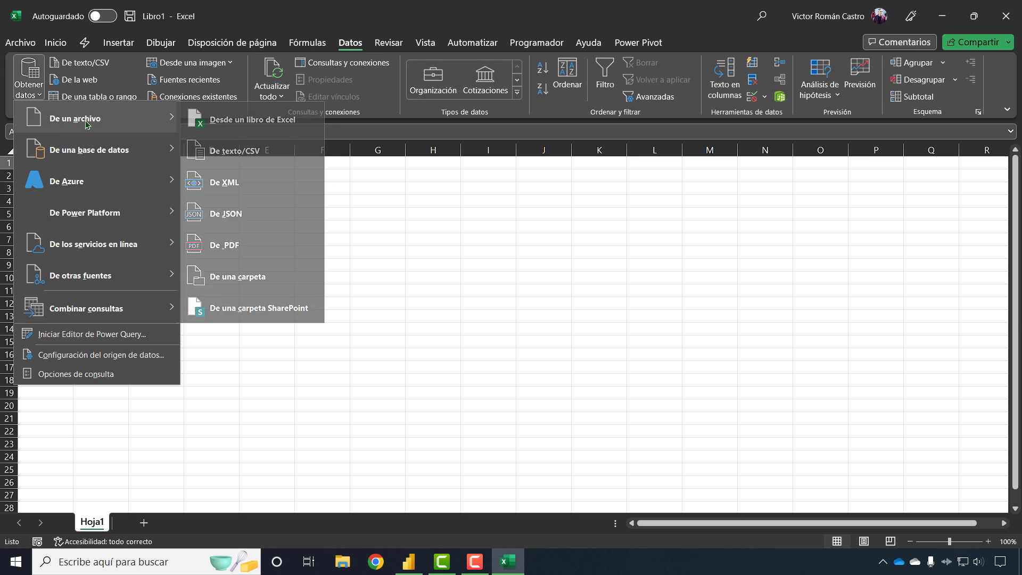
click(275, 291)
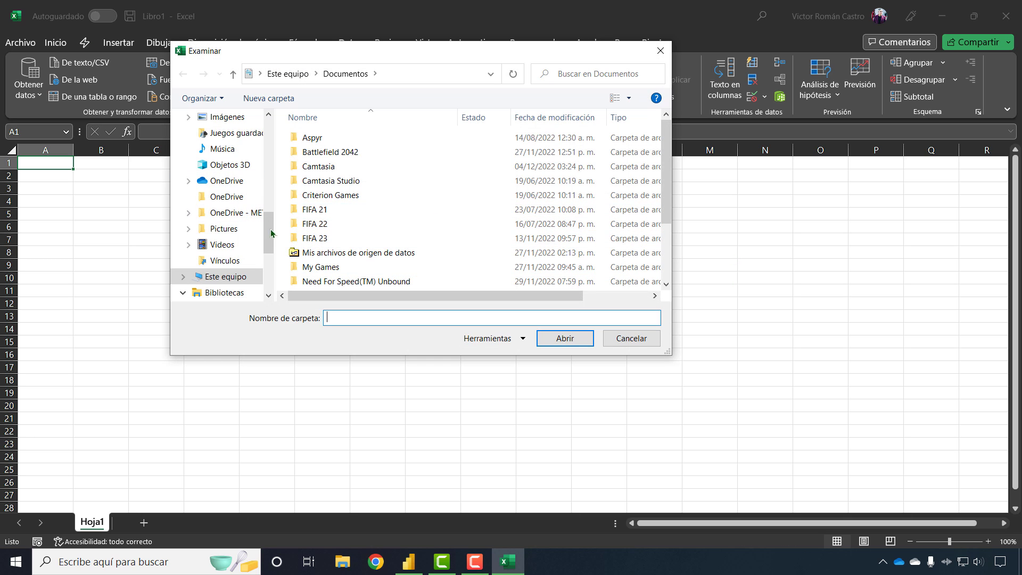
drag(267, 234, 256, 126)
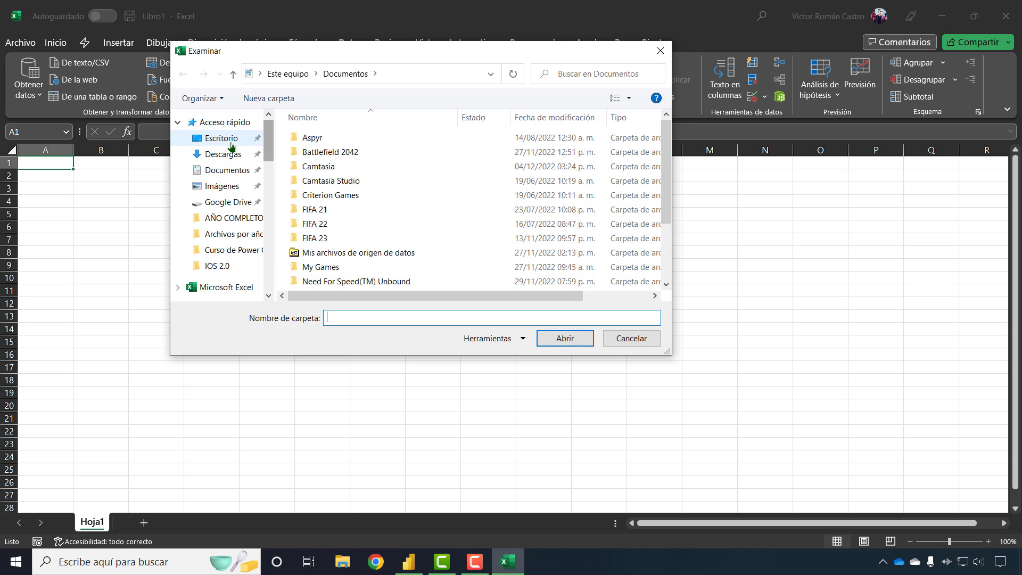
click(262, 139)
double_click(327, 161)
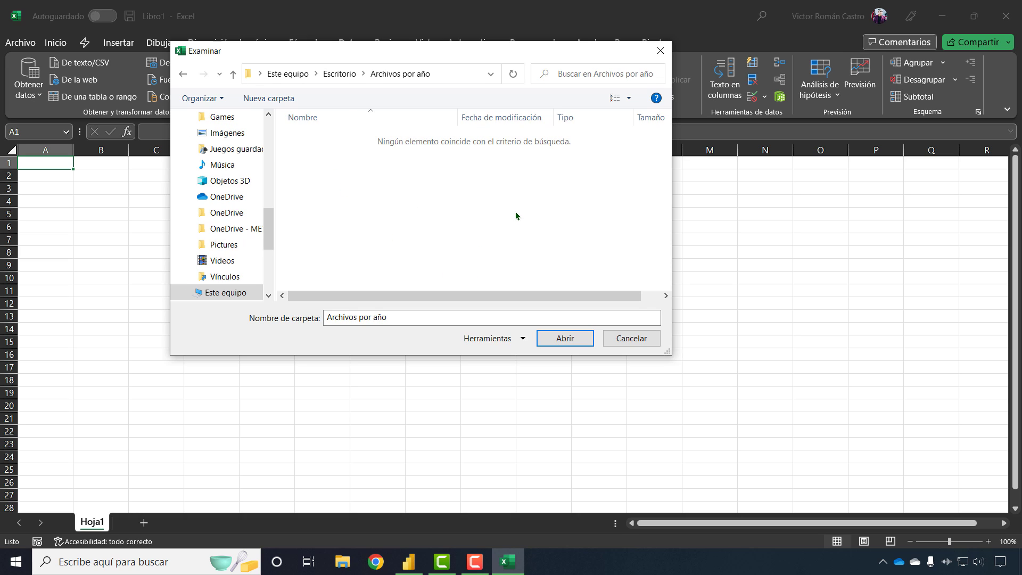
click(574, 341)
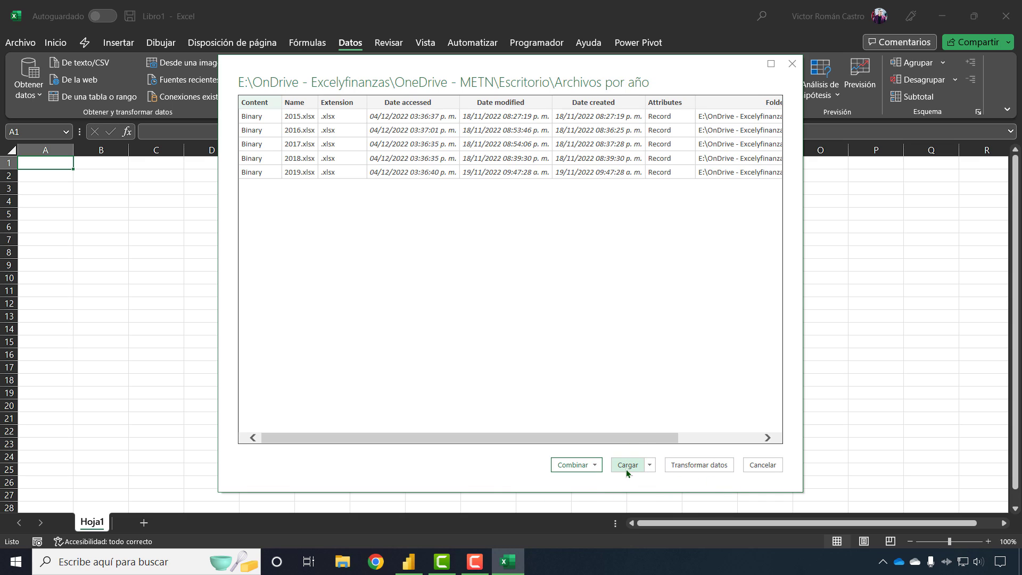
- Review the listed files of the folder and choose to combine them and transform the data
mouse_move(586, 438)
mouse_down()
mouse_move(686, 437)
mouse_move(604, 438)
mouse_up()
click(596, 466)
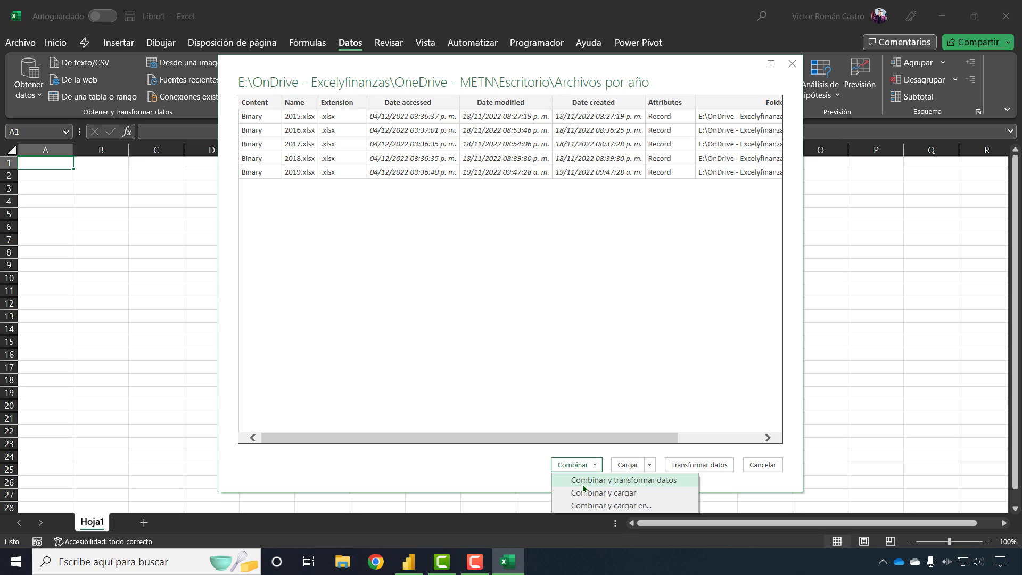
click(581, 480)
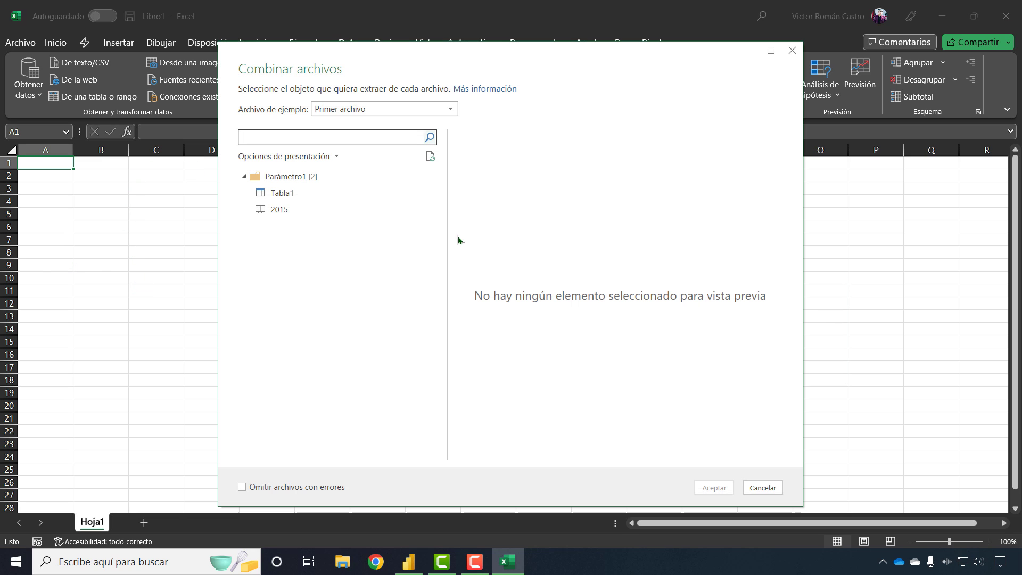
- Combine the files with Primer archivo as the sample file and Tabla1 as the object, and refresh the query preview
click(362, 110)
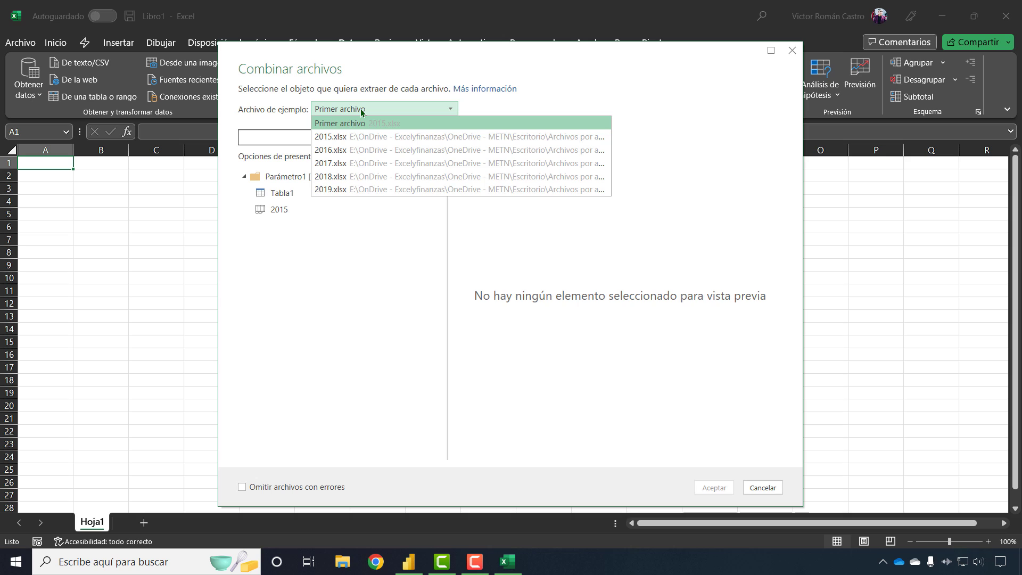
click(407, 123)
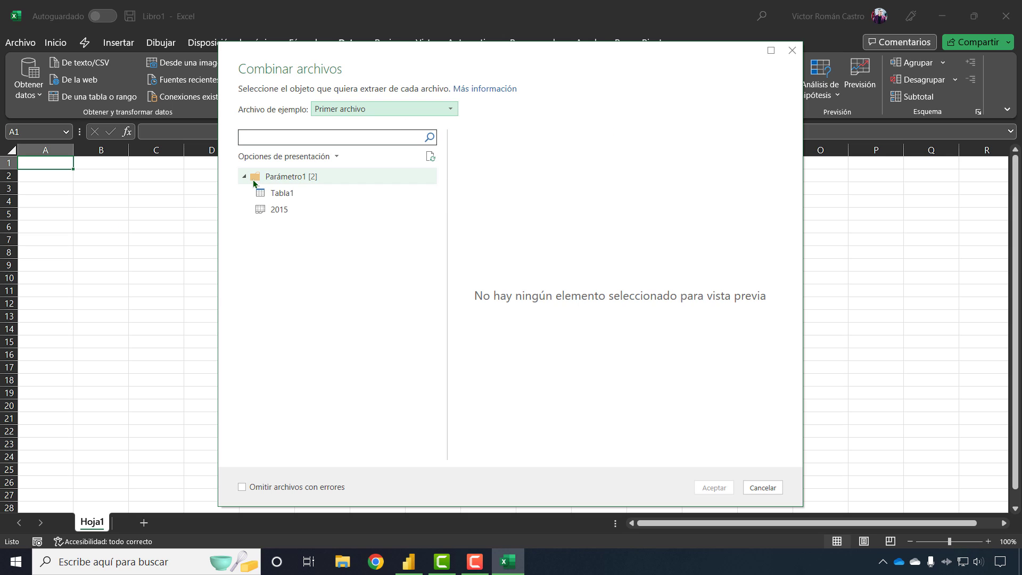
click(301, 196)
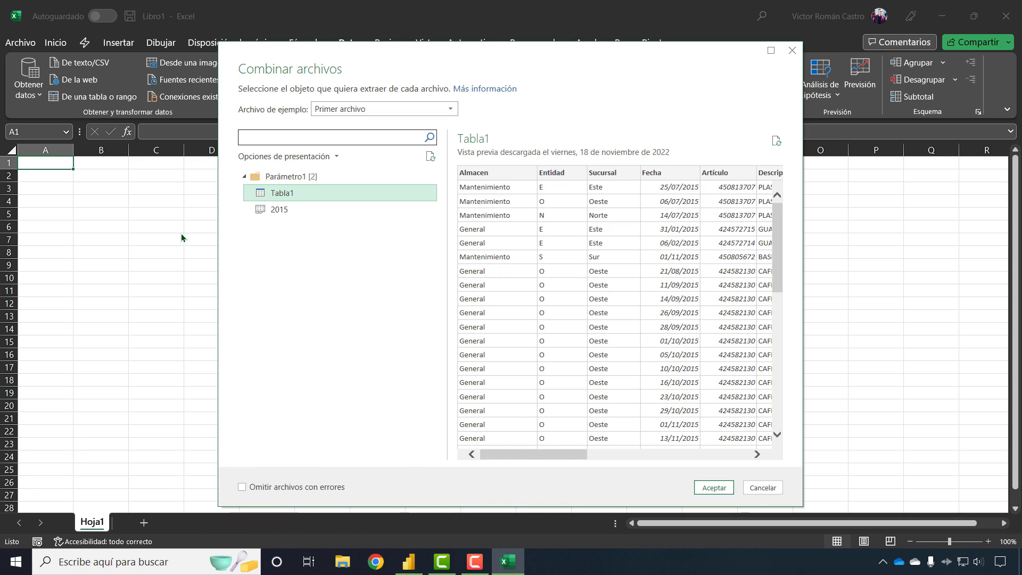
drag(530, 455, 675, 468)
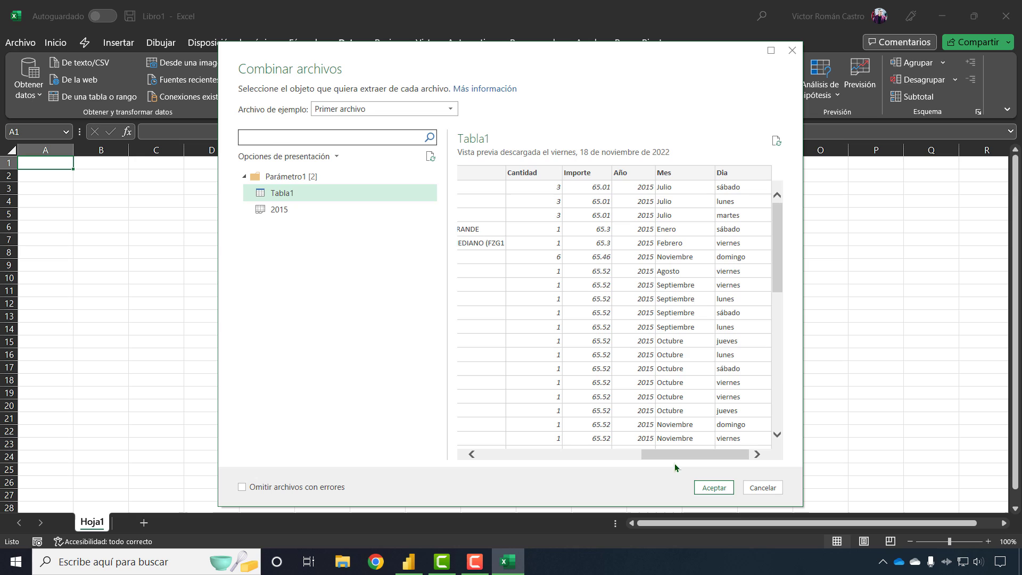
click(714, 488)
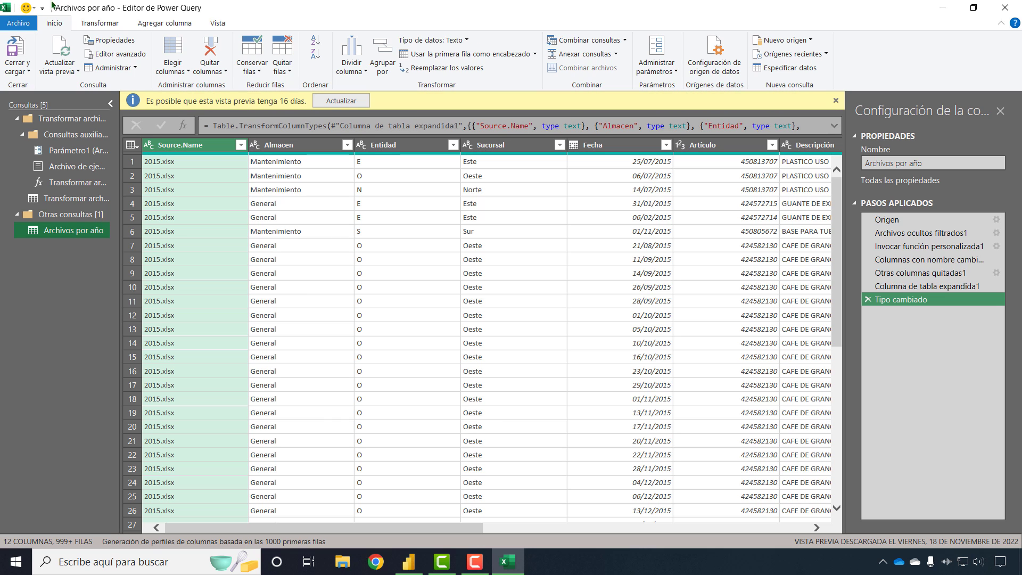
click(355, 100)
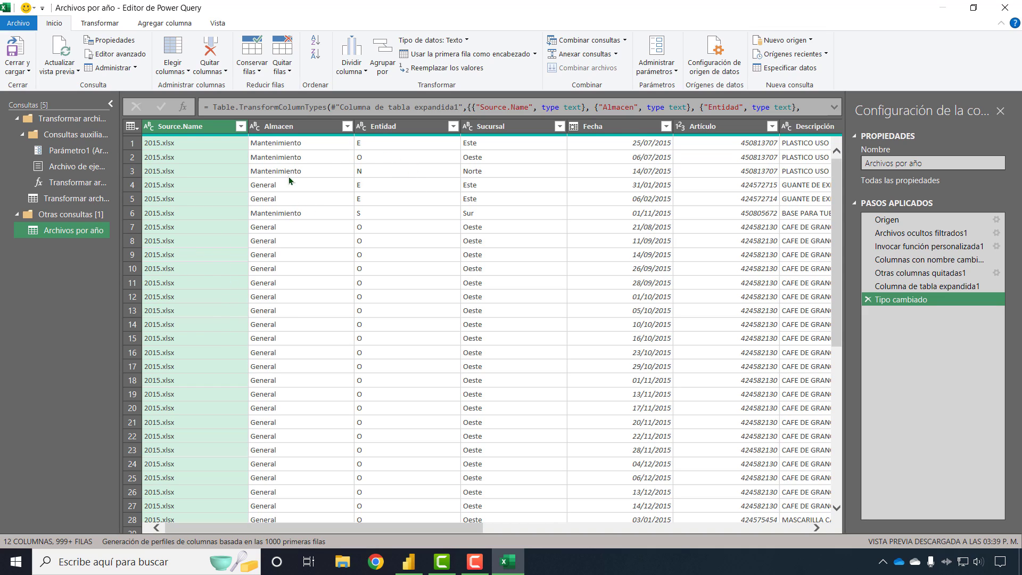
- Load the full value list of the Source.Name filter to check the included files, and look through the combined rows without filtering
click(239, 128)
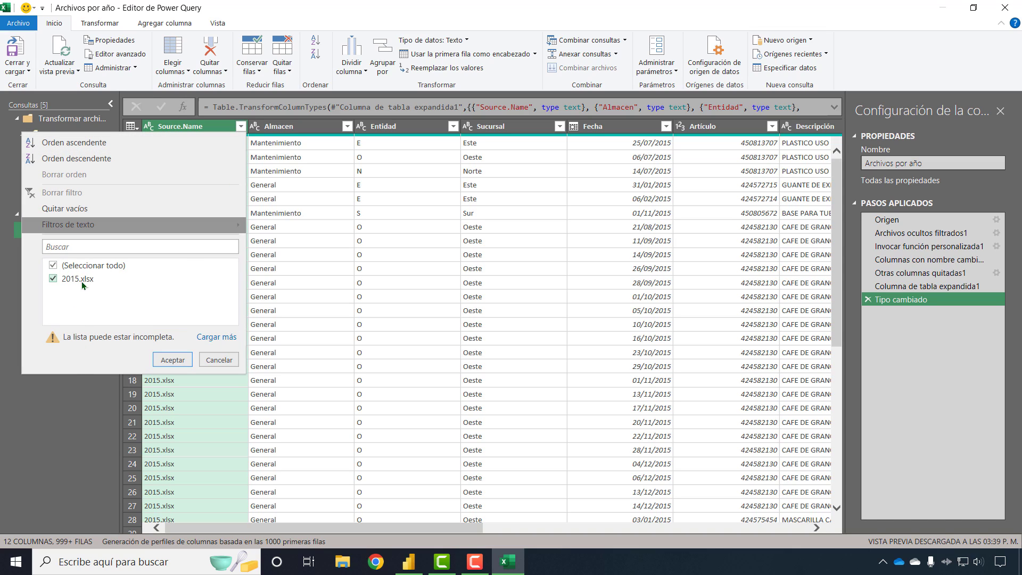
click(227, 342)
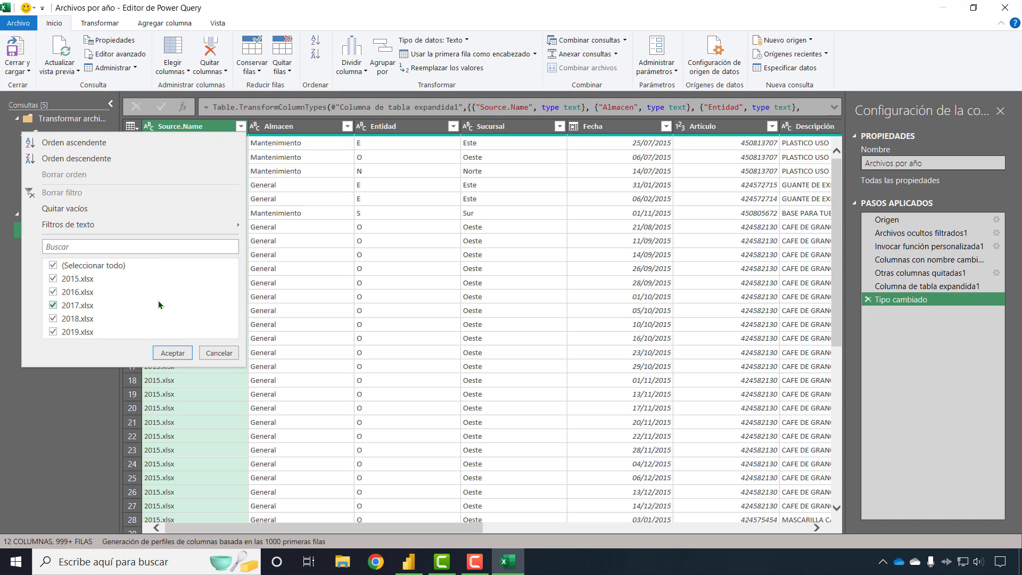
click(216, 354)
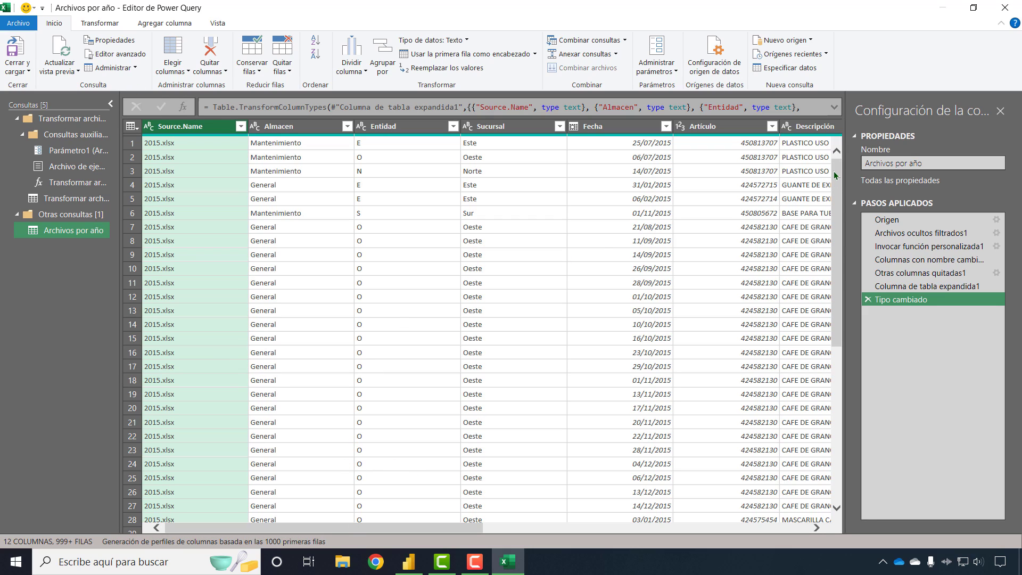
drag(835, 175, 861, 186)
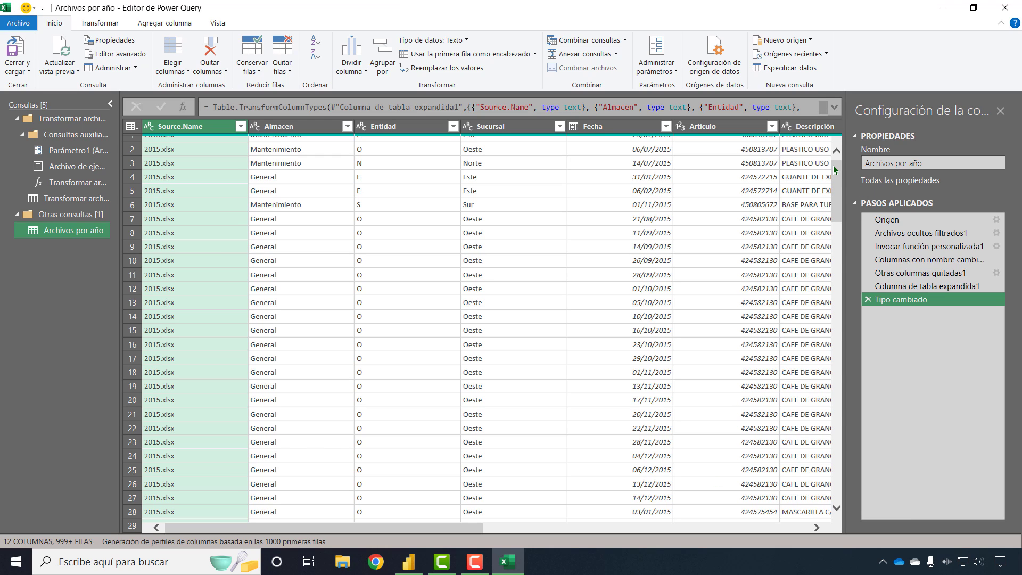
- Close the query editor and load the combined query to the workbook as a connection only
drag(834, 181, 867, 142)
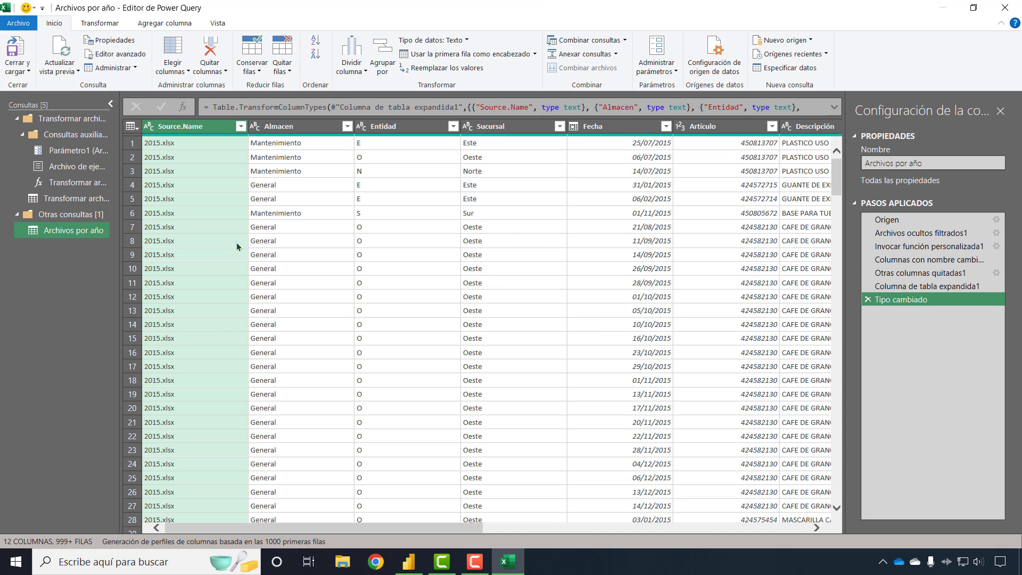
click(26, 71)
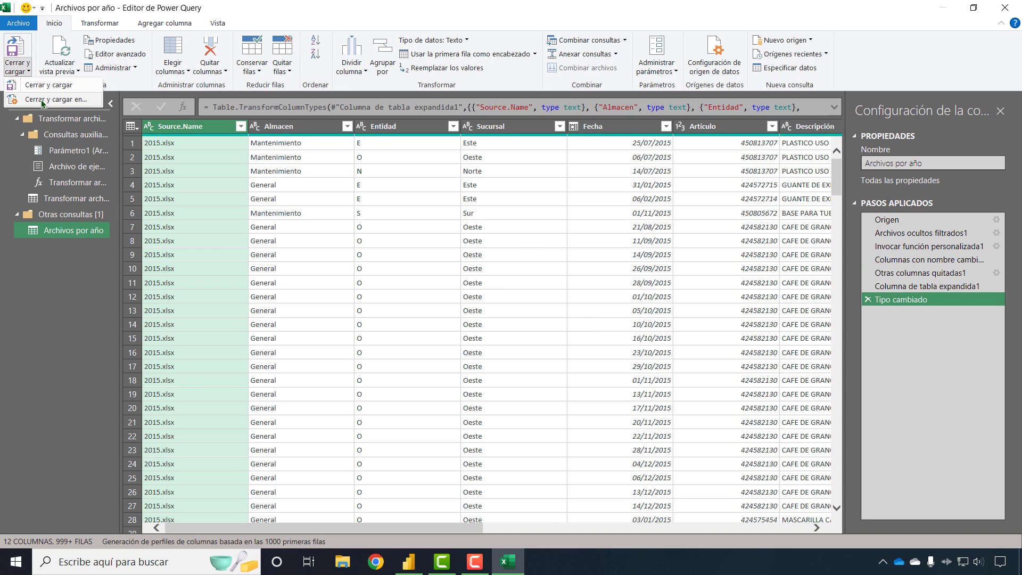
click(43, 101)
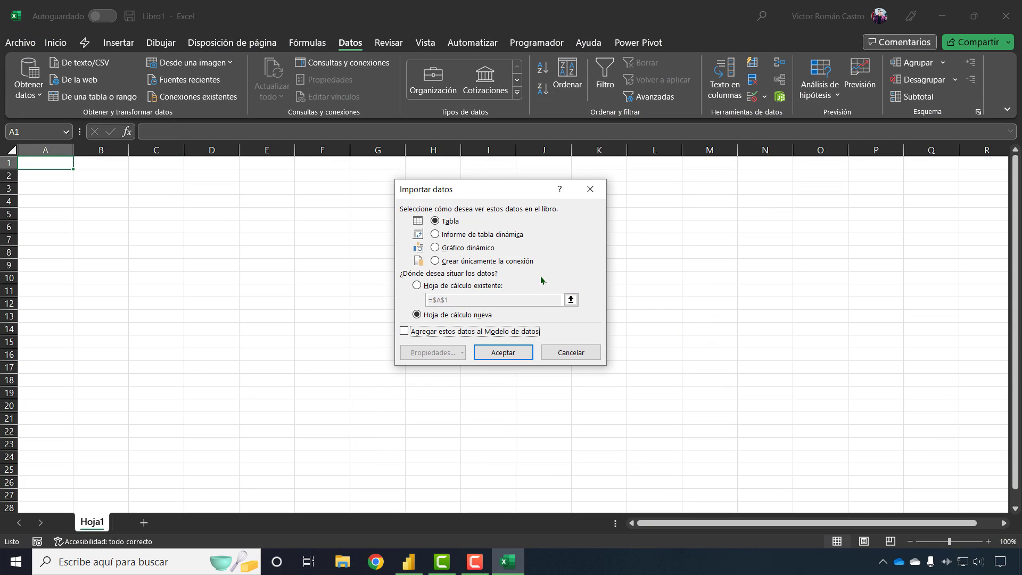
click(505, 263)
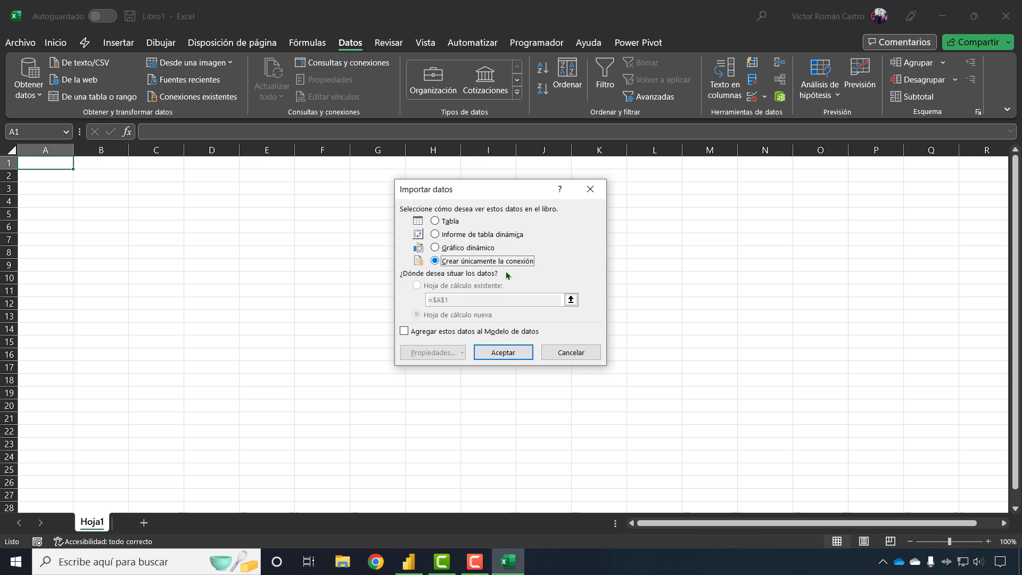
click(505, 354)
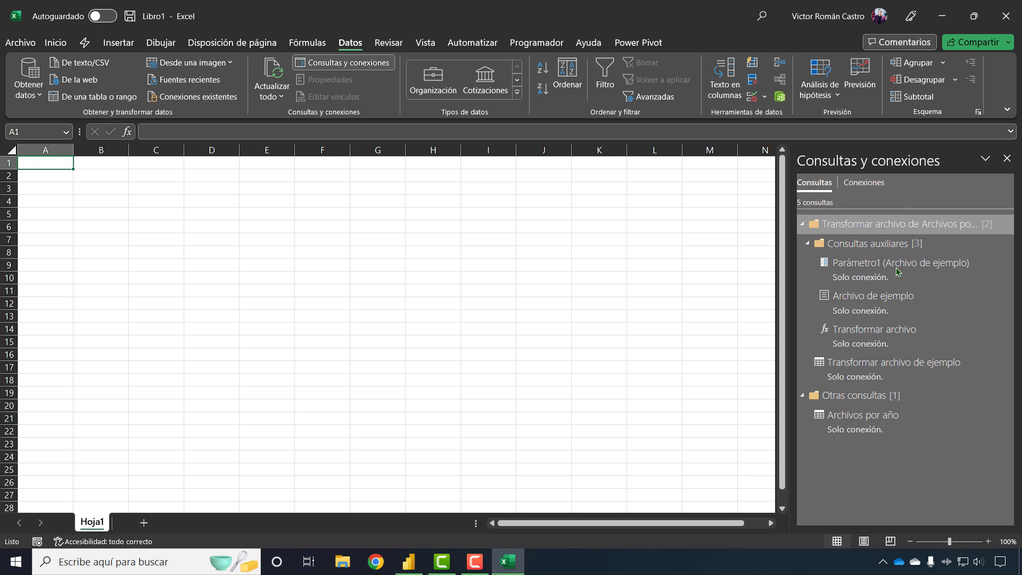
- Reopen the Archivos por año query in the editor, refresh its preview, and close and load it again
right_click(889, 428)
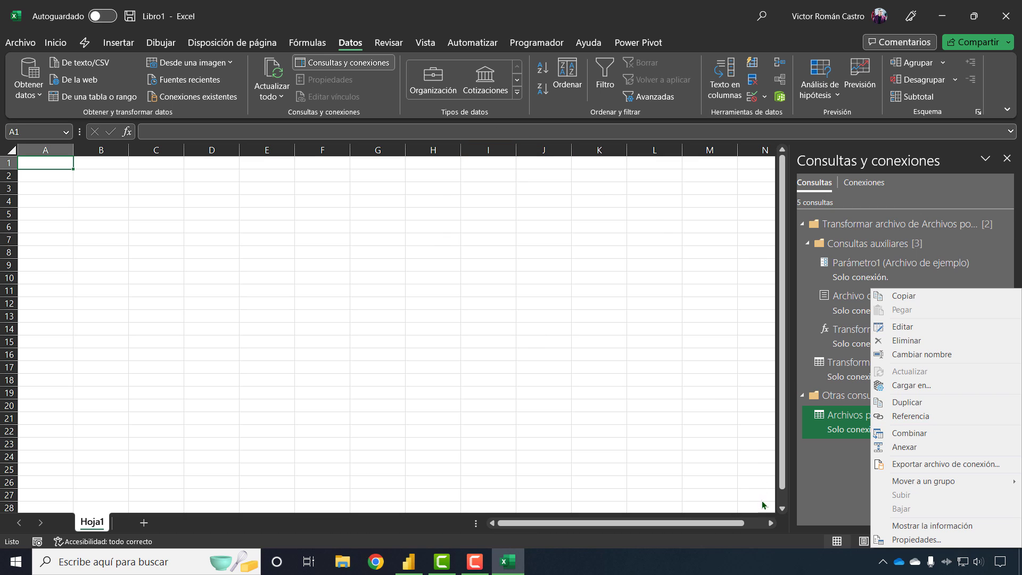
click(826, 506)
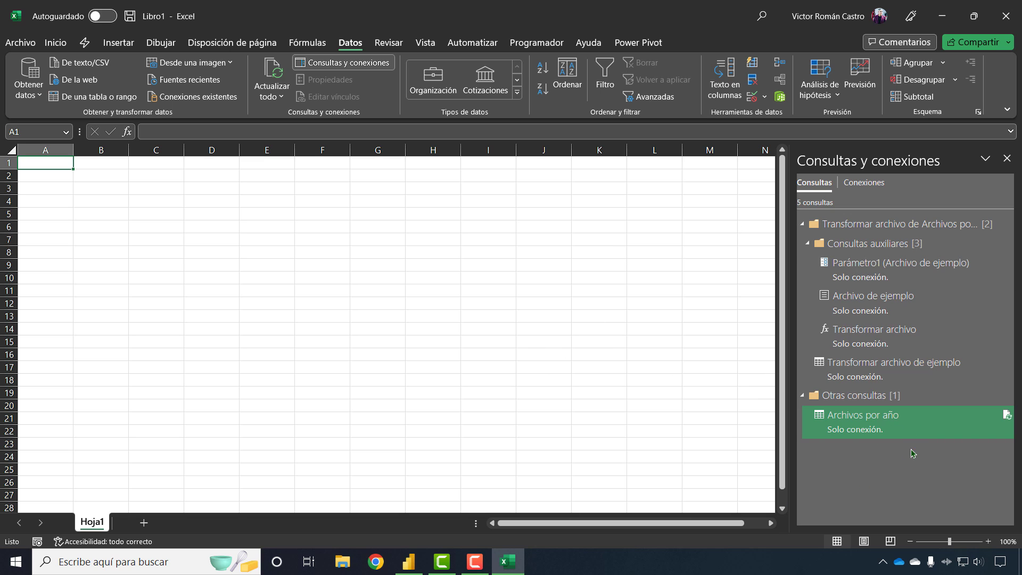
mouse_move(936, 432)
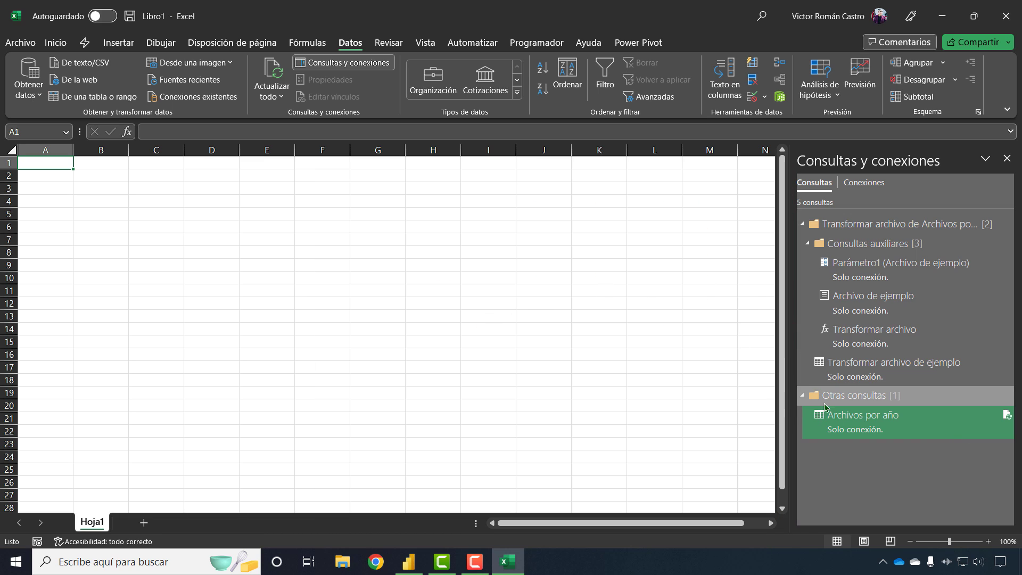
mouse_move(821, 431)
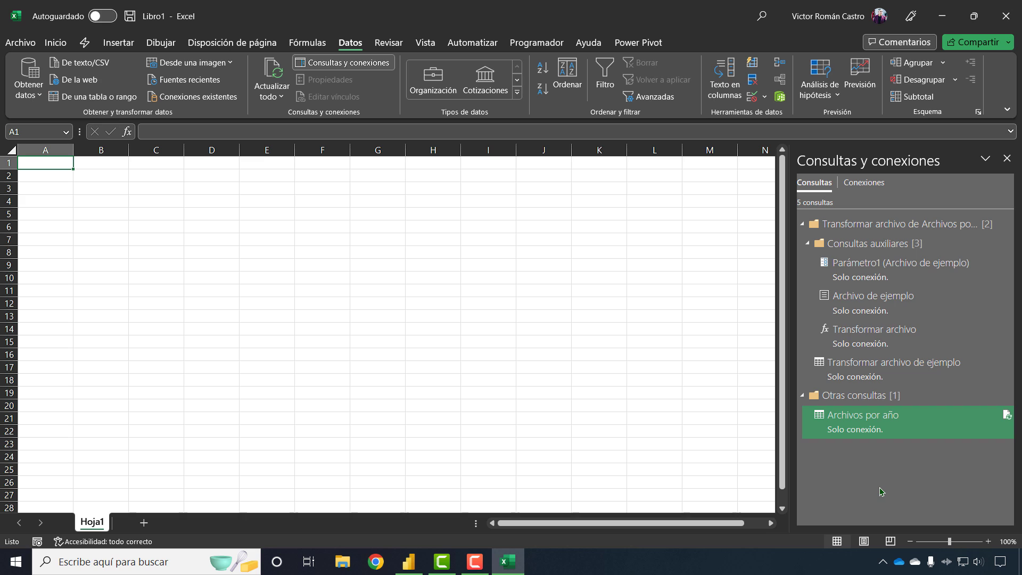
double_click(846, 434)
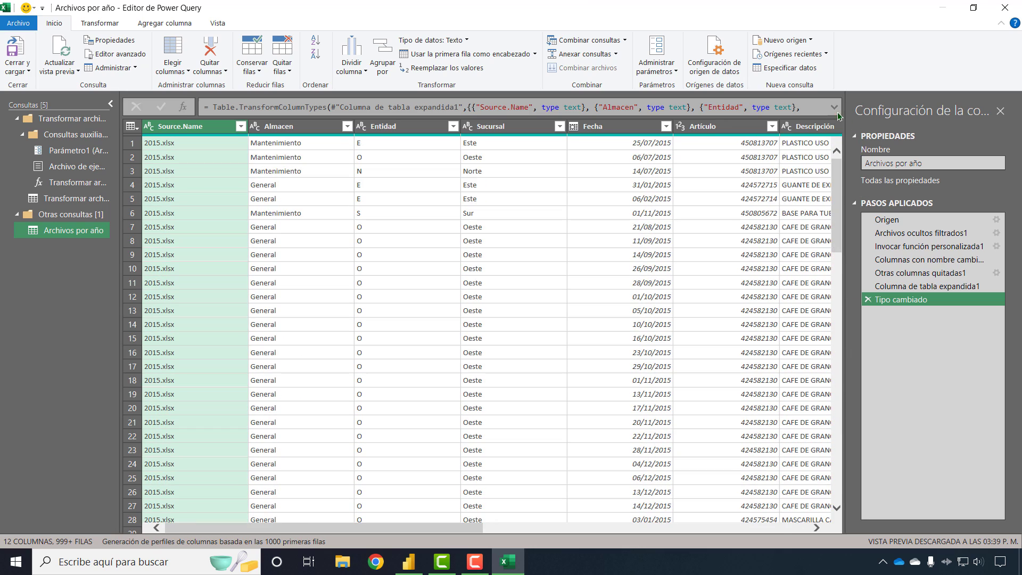
click(59, 47)
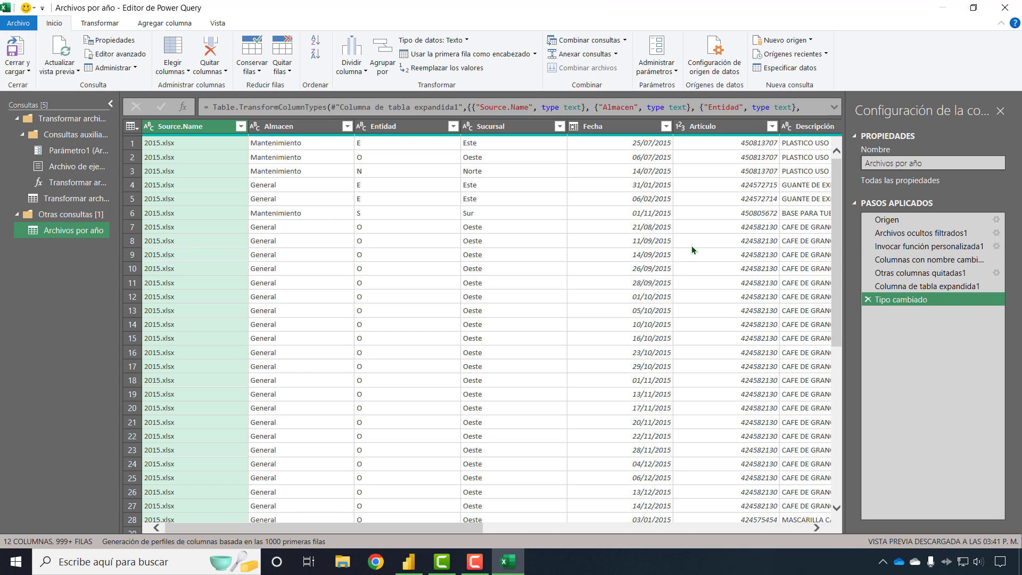
click(19, 53)
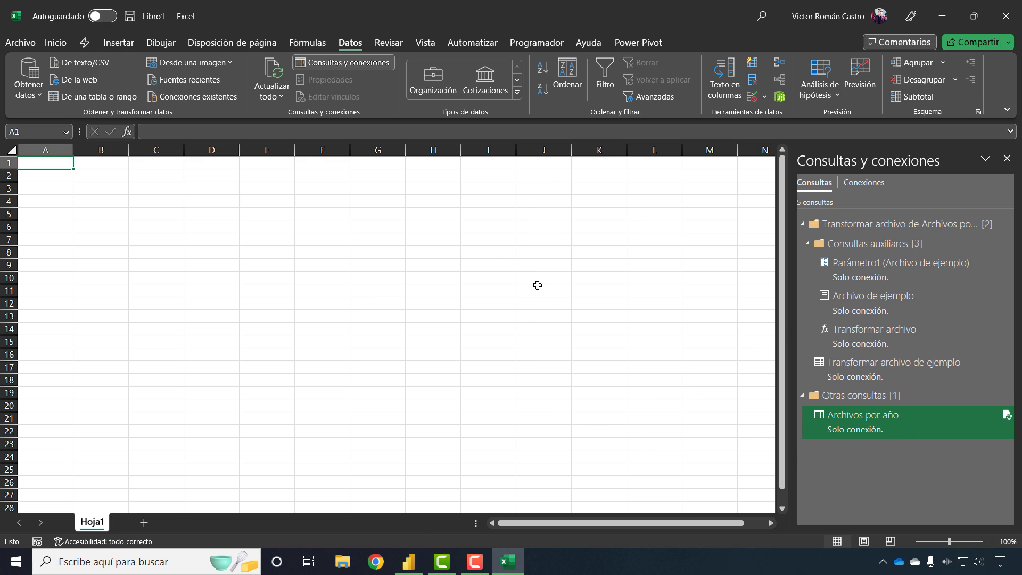
- Switch to Power BI Desktop and delete the CIUDADES table from the model
click(408, 562)
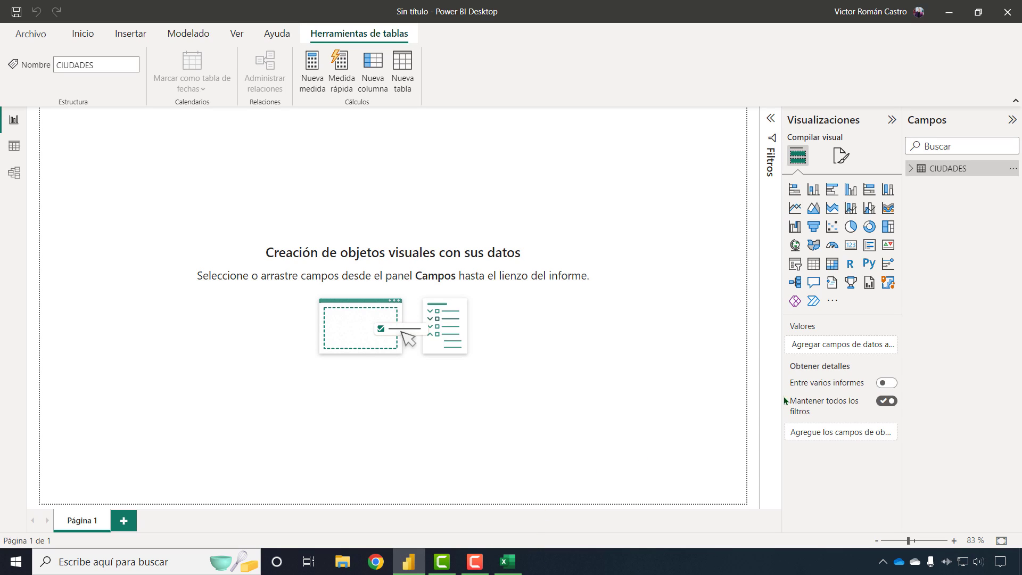
right_click(957, 172)
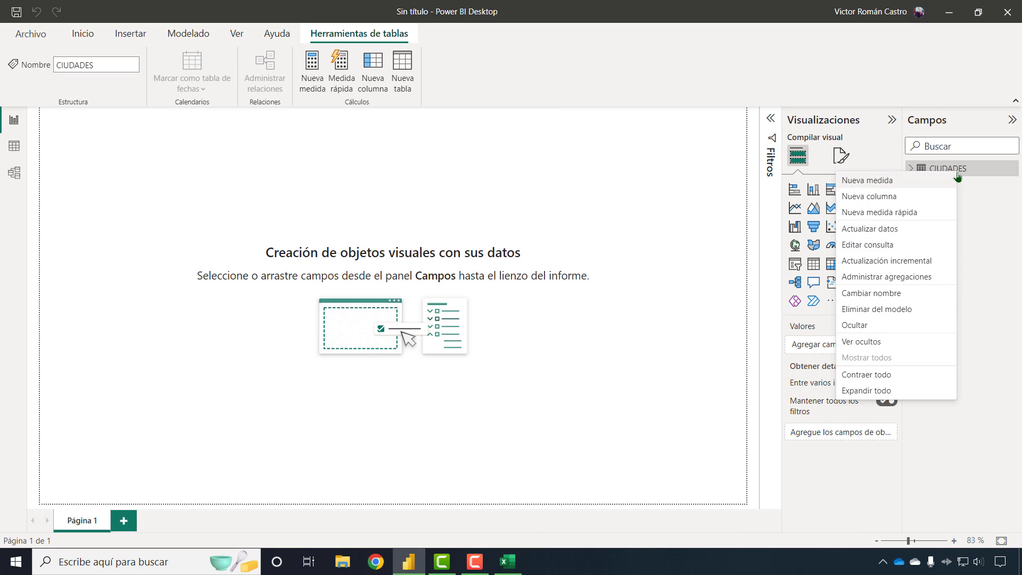
click(906, 310)
click(596, 314)
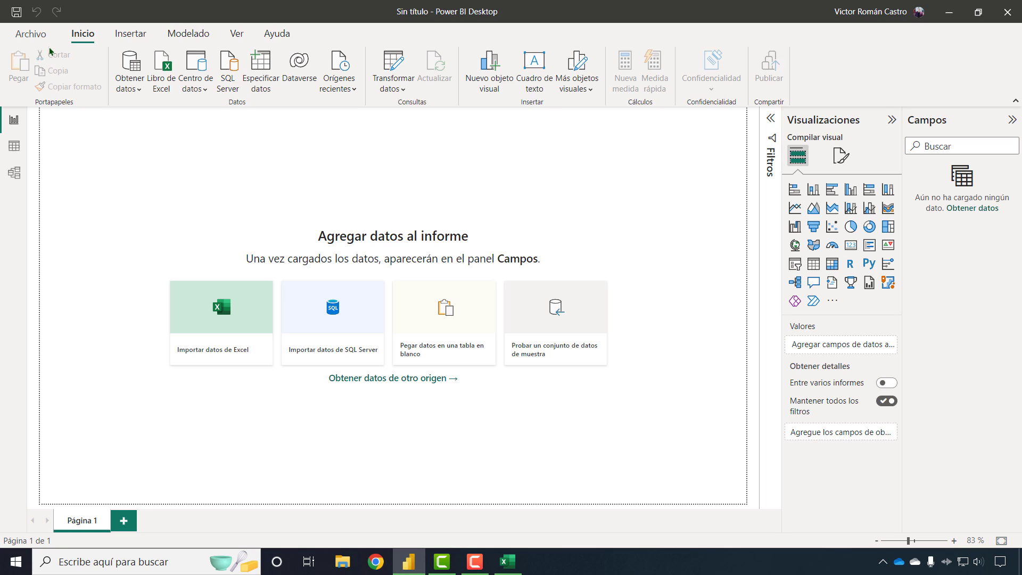
- Start getting data with the Carpeta connector from the Archivo category of data sources
click(132, 84)
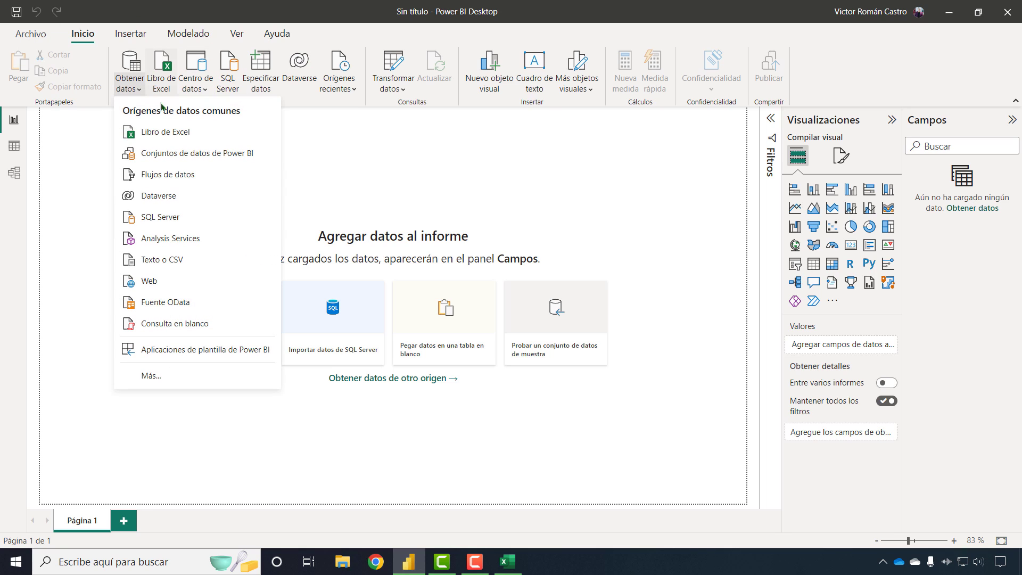
click(167, 379)
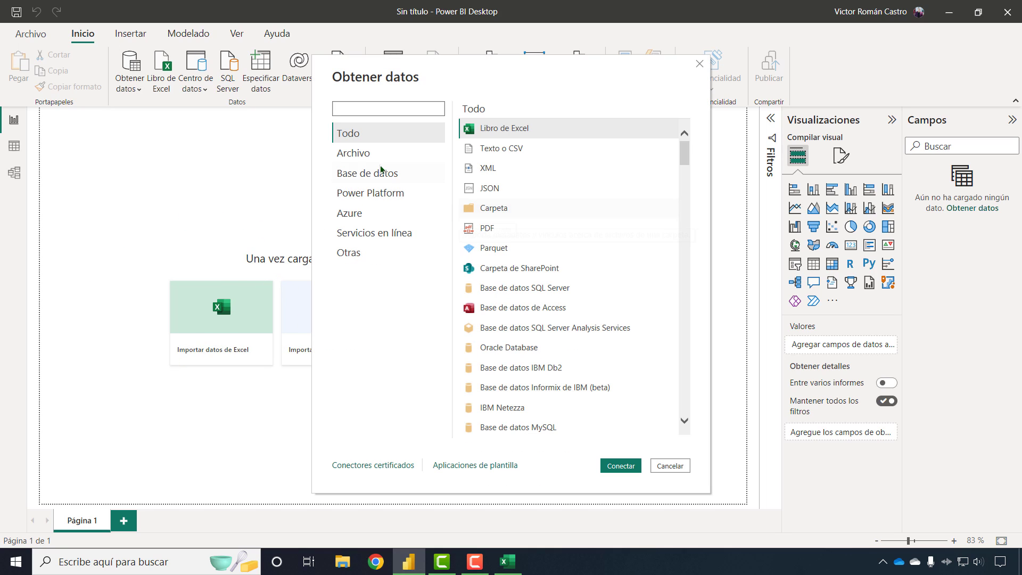
click(391, 150)
click(475, 213)
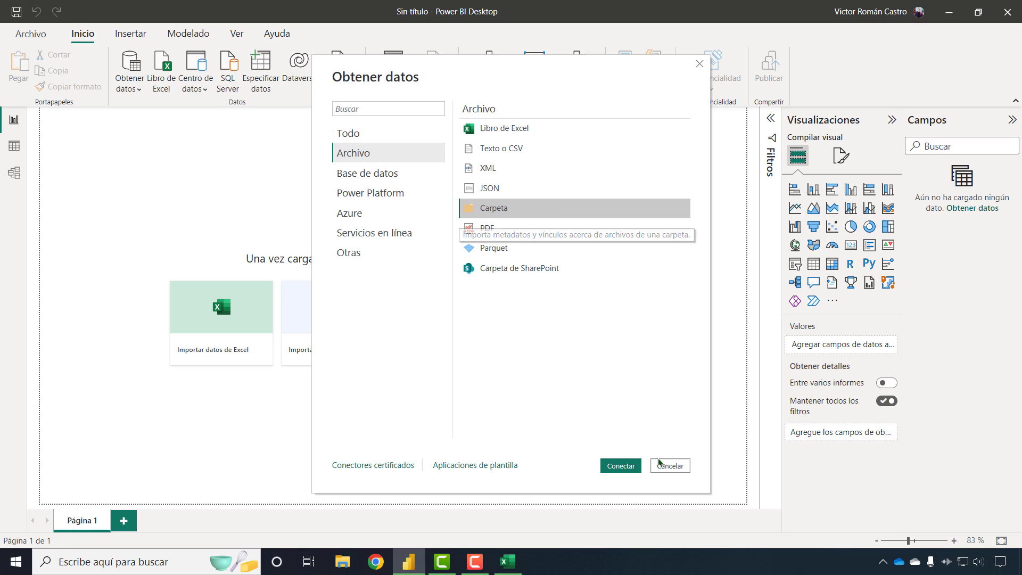
click(619, 467)
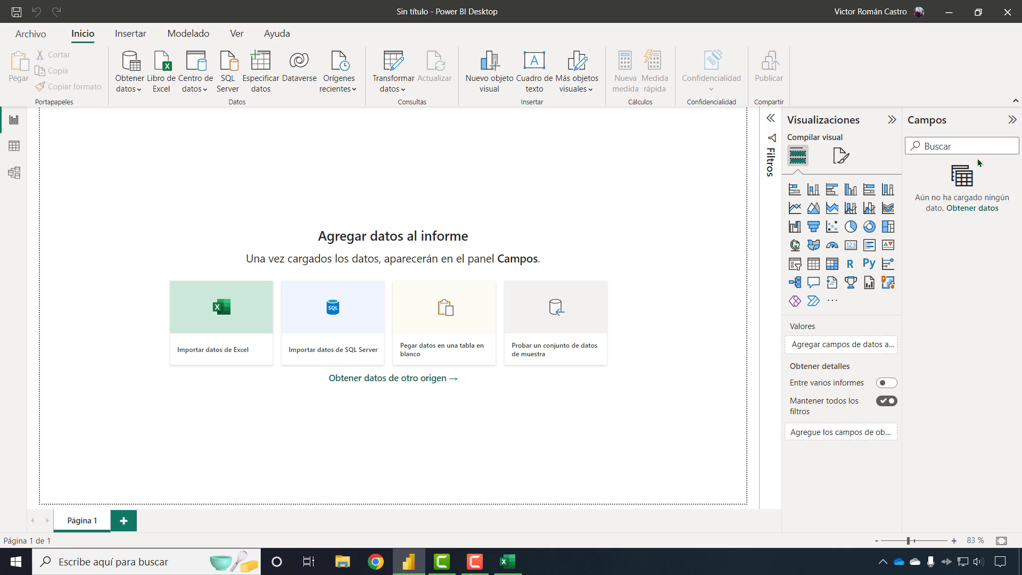
- Choose the Archivos por año folder on the desktop as the folder path and connect to it
click(620, 262)
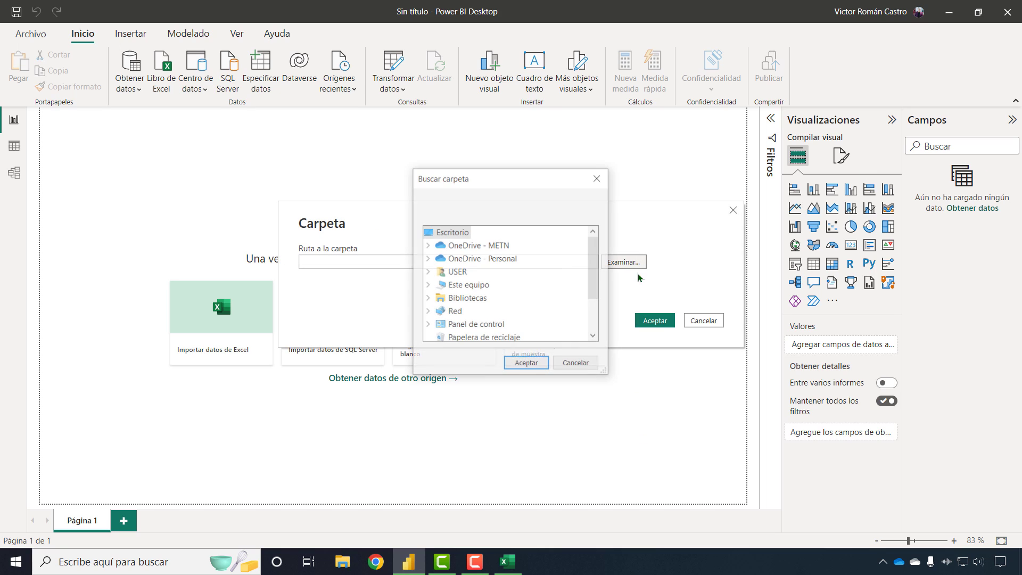
scroll(468, 277, down, 1)
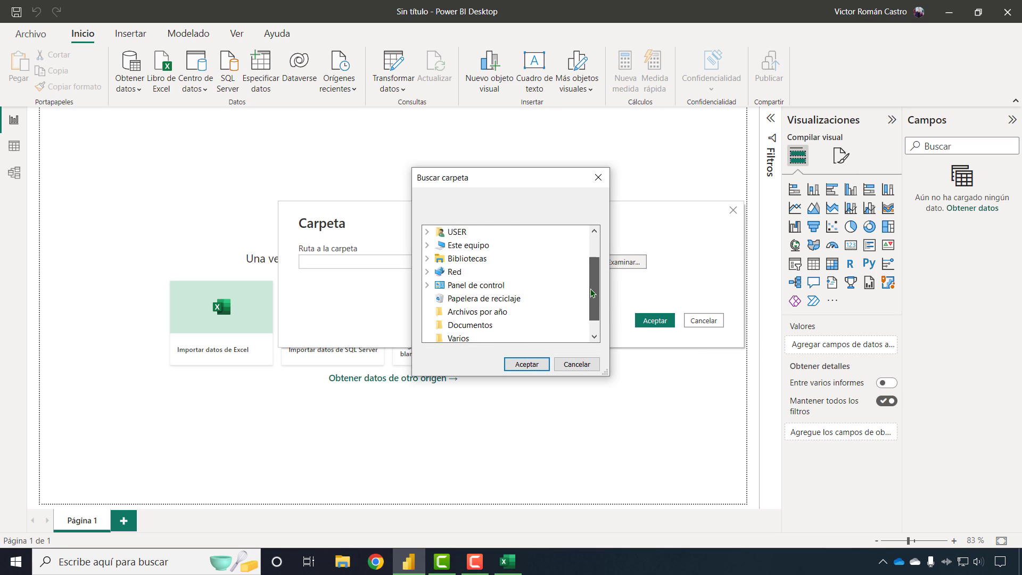
click(473, 300)
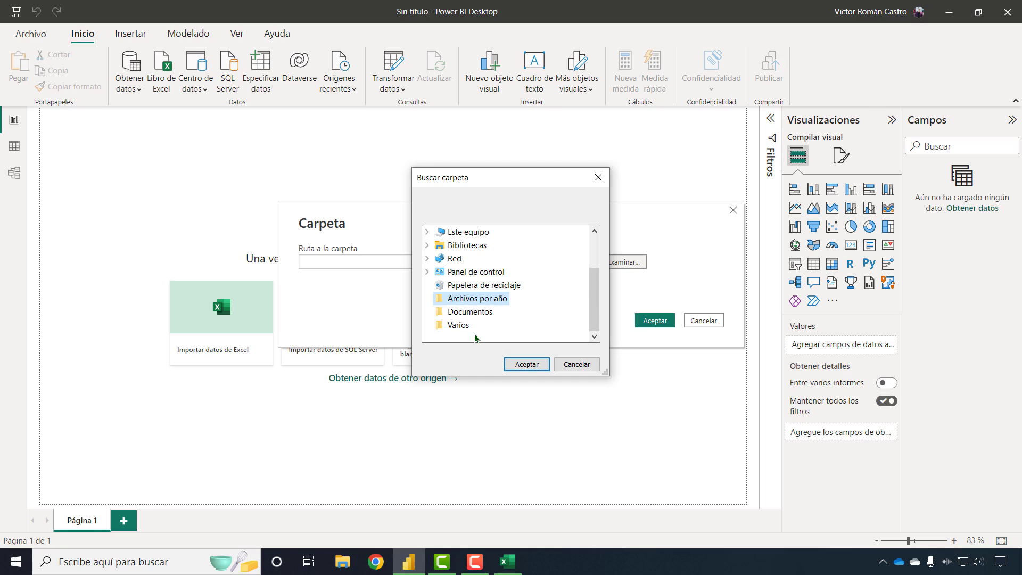
click(527, 364)
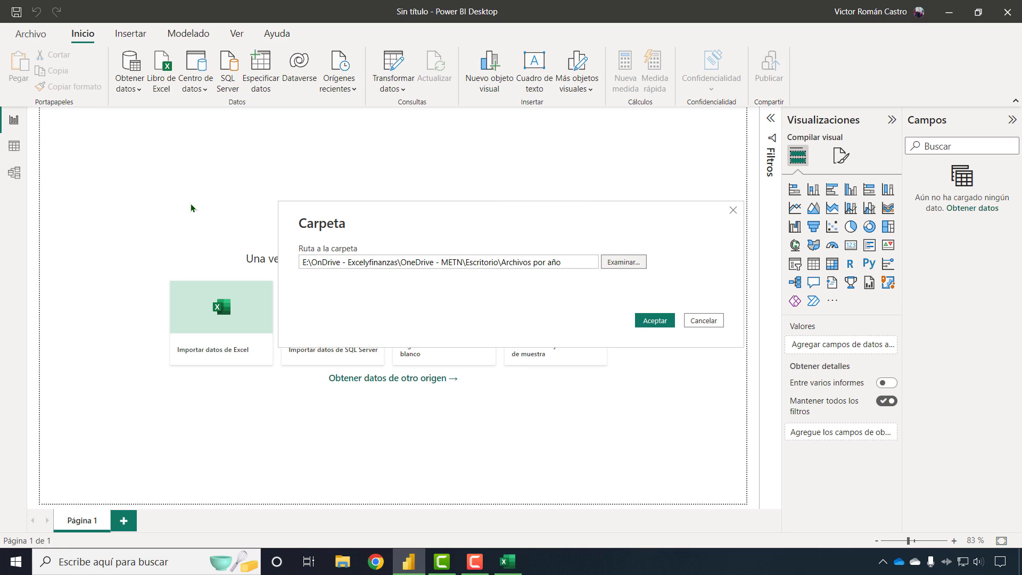
click(650, 321)
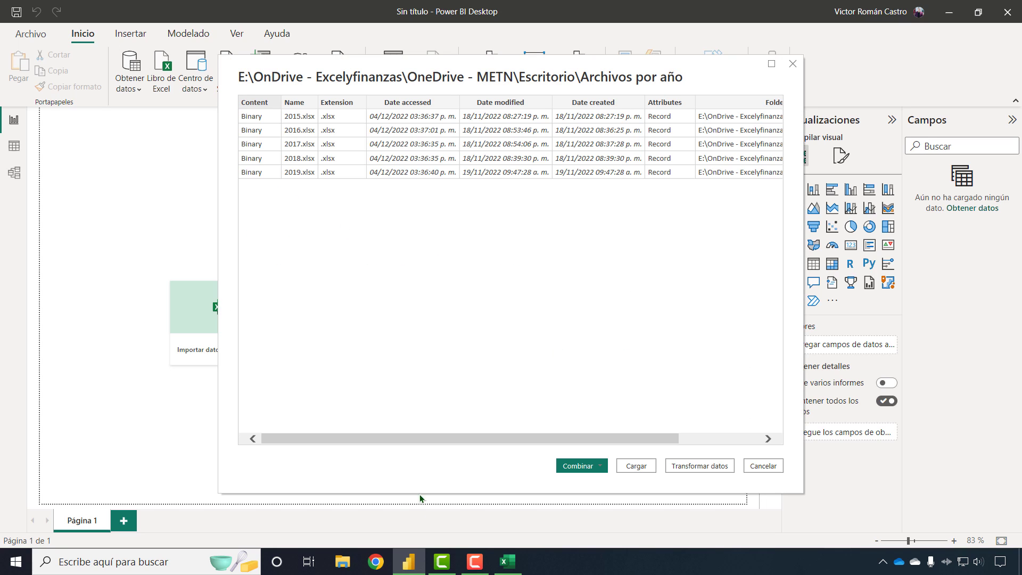
- Review the listed yearly files and choose to combine them and transform the data
drag(402, 444, 312, 367)
click(583, 467)
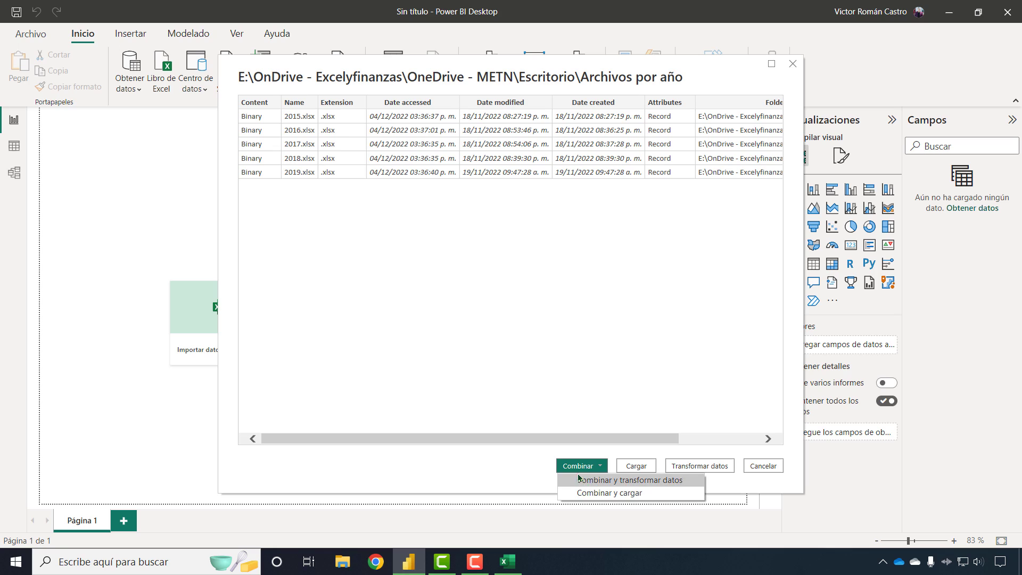
click(607, 481)
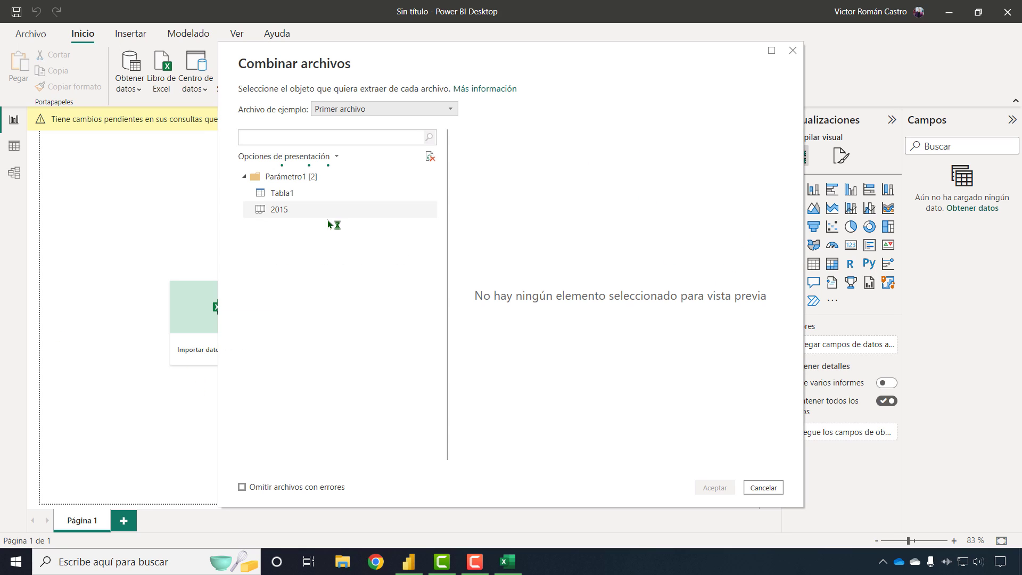
- Combine the files with Primer archivo as the sample file and Tabla1 as the object, and apply the pending query changes
click(305, 197)
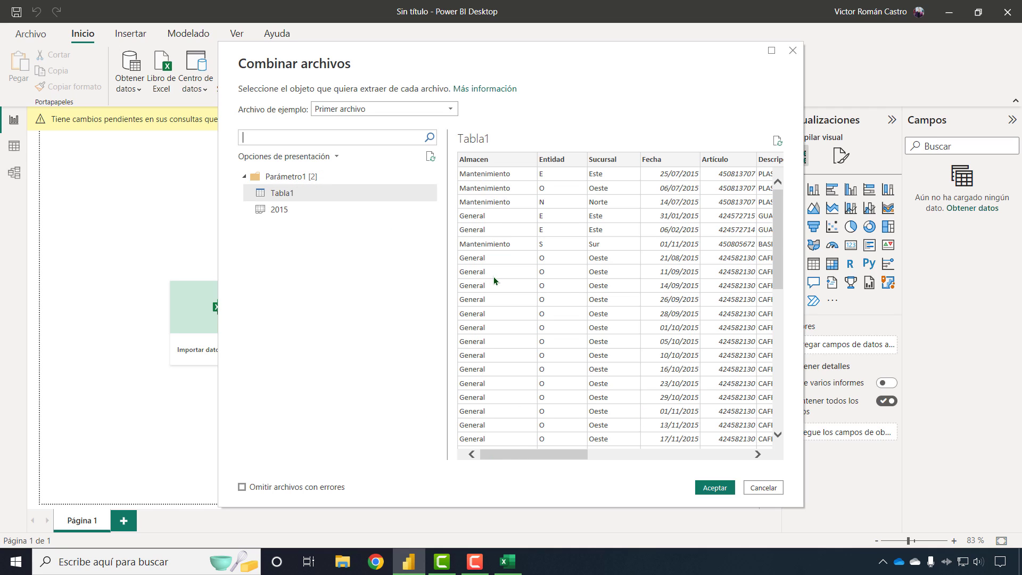
click(401, 110)
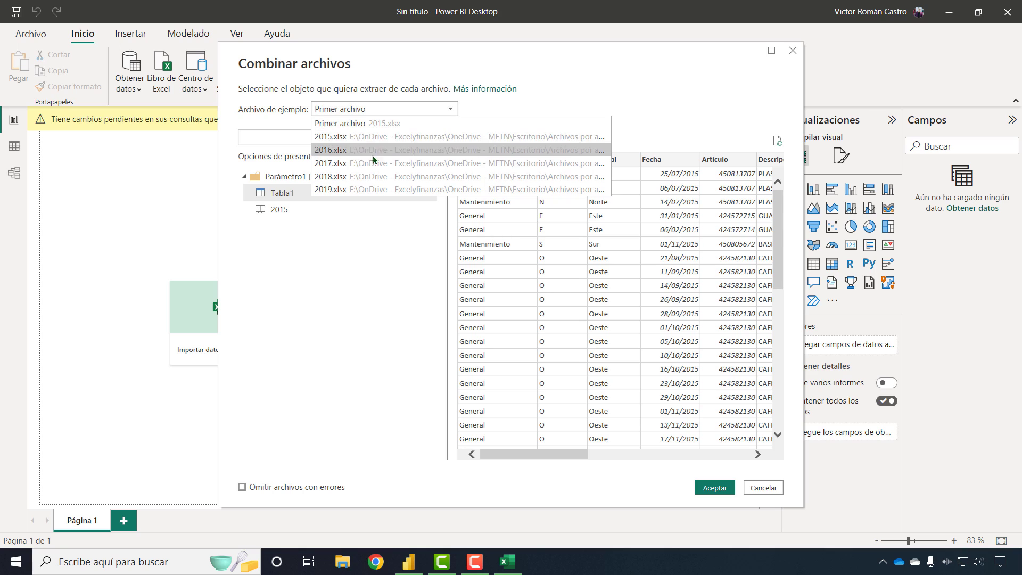
click(341, 123)
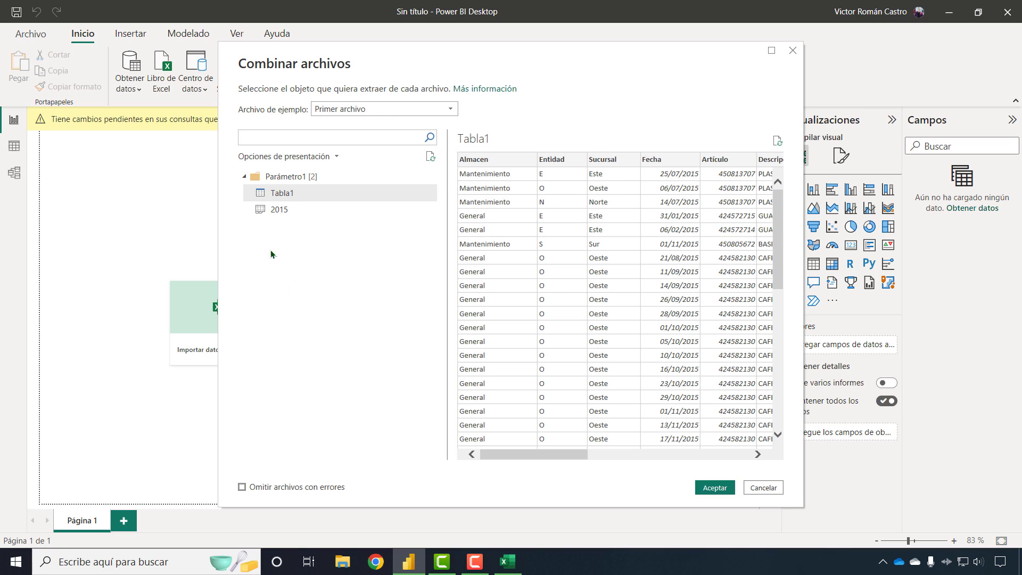
click(307, 199)
click(714, 490)
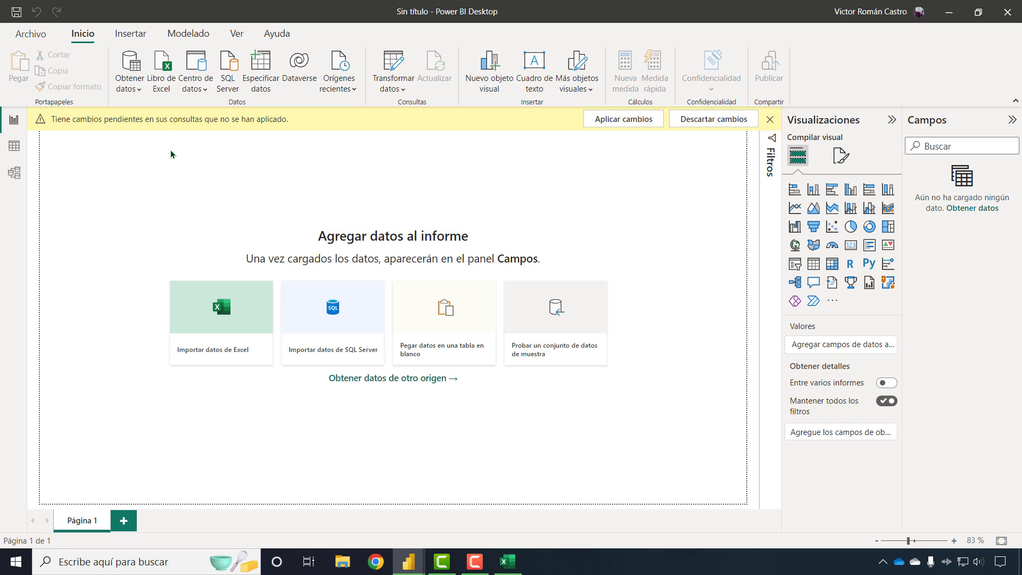
click(645, 118)
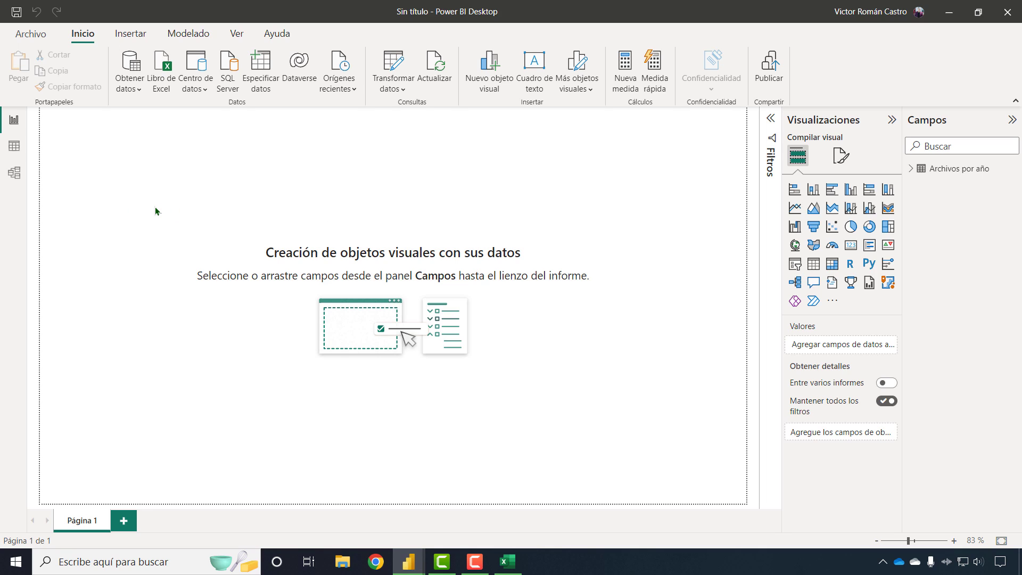
- Show the Archivos por año table in the data view and look through its combined rows
click(912, 168)
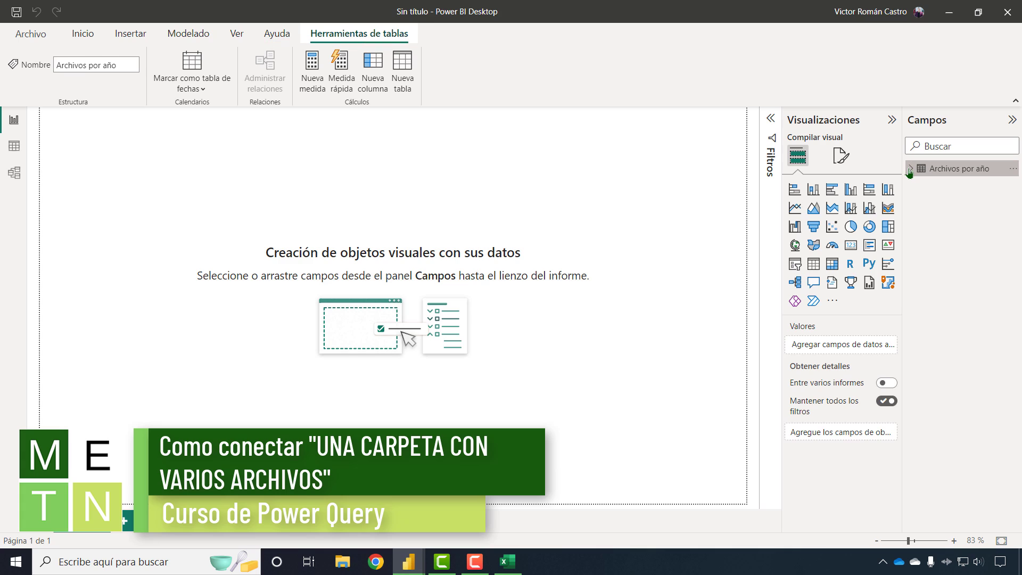
click(910, 172)
click(909, 174)
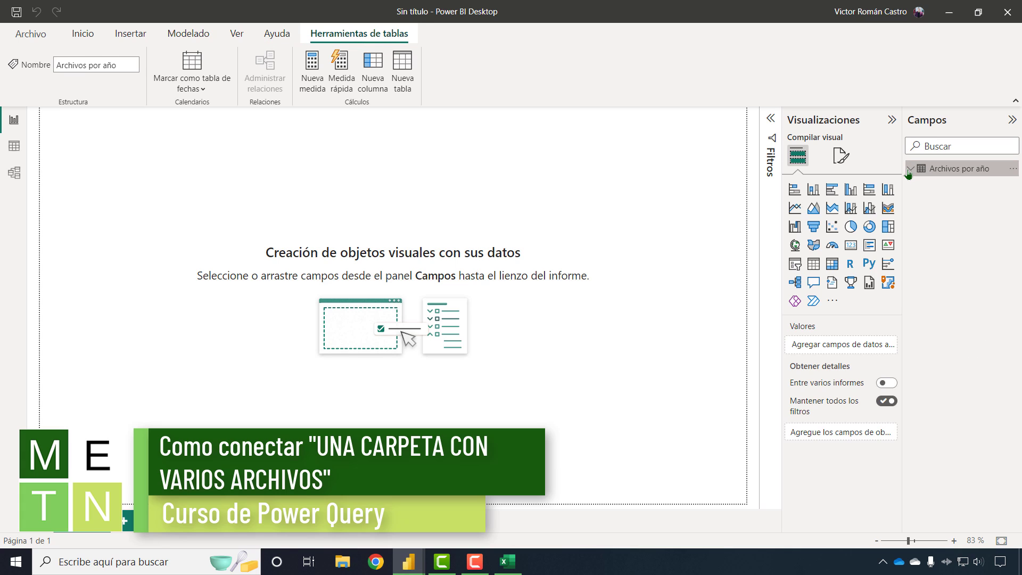
click(16, 147)
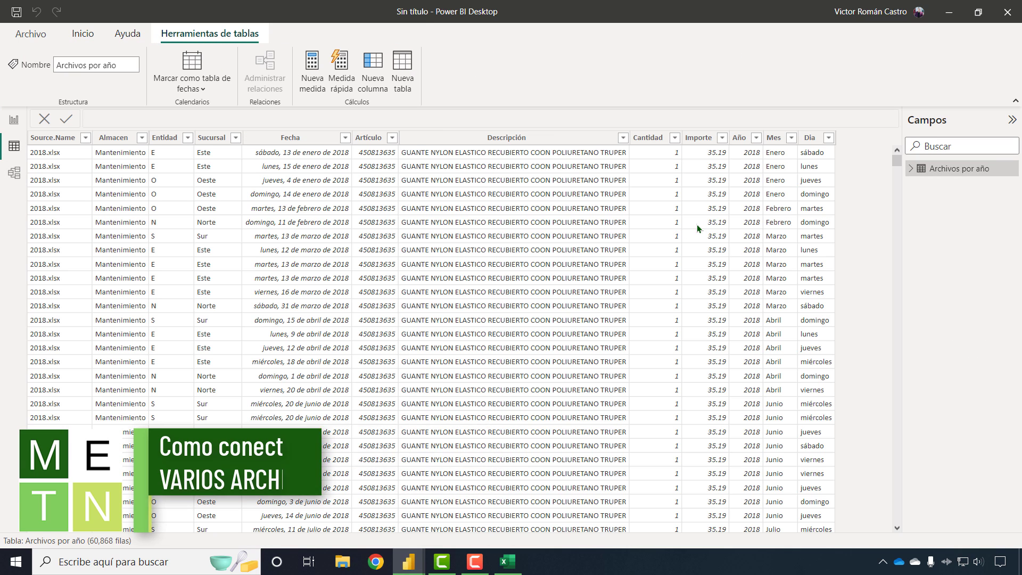
drag(896, 165, 845, 85)
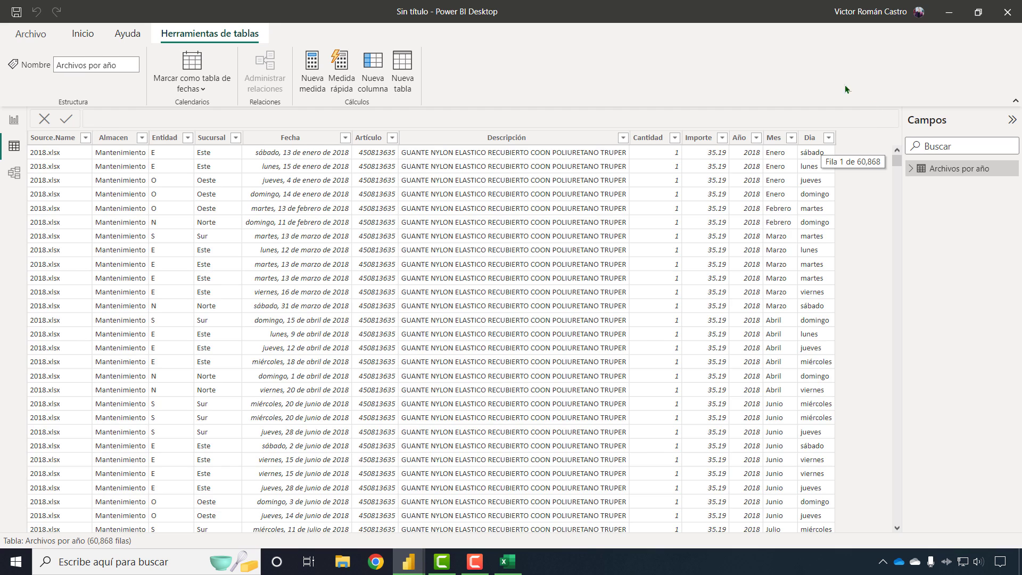
- Show the report view and expand the Archivos por año table to view its fields
click(14, 119)
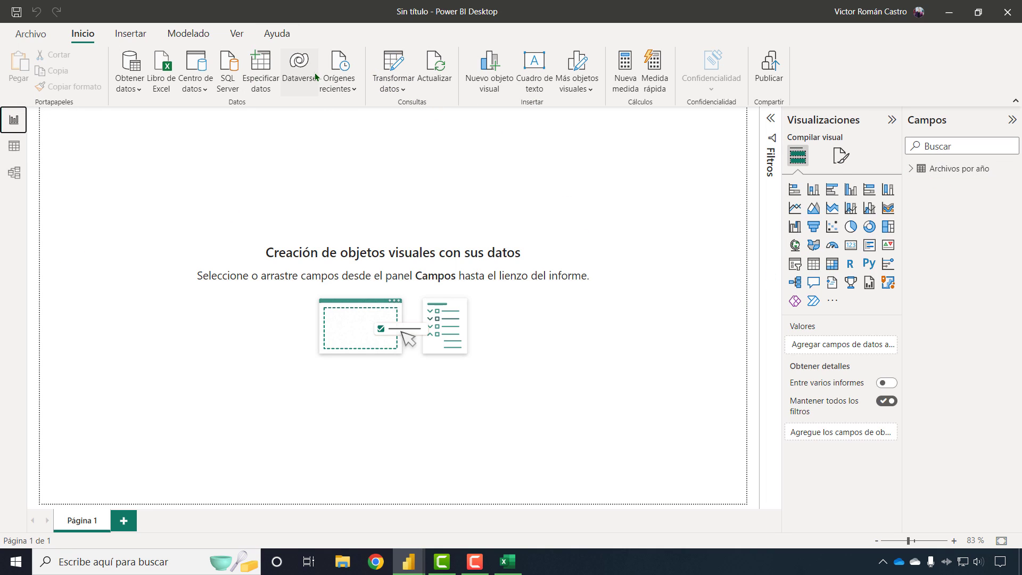
click(910, 171)
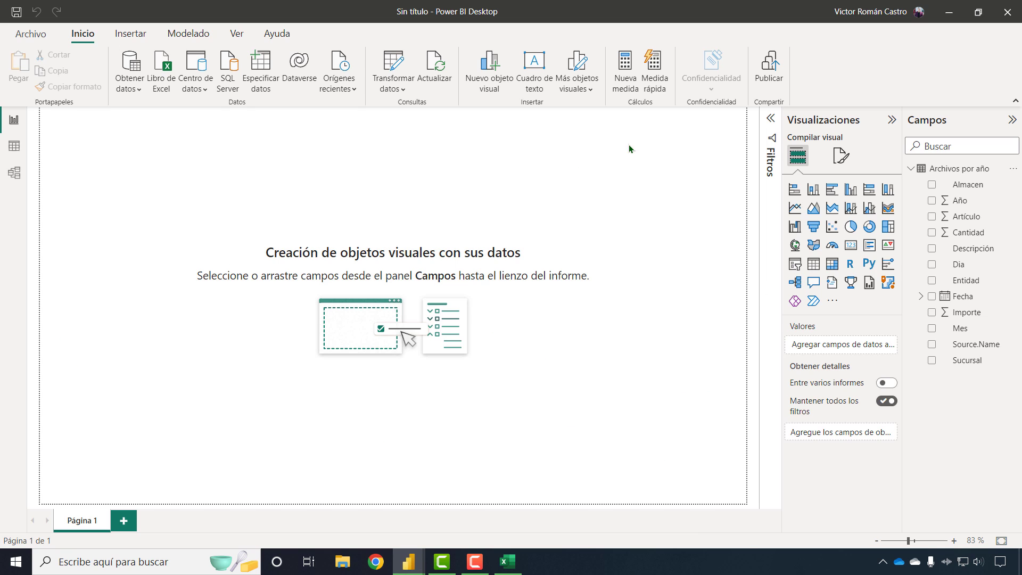
- Switch to File Explorer and open 2019.xlsx from the desktop's Archivos por año folder in Excel
click(347, 565)
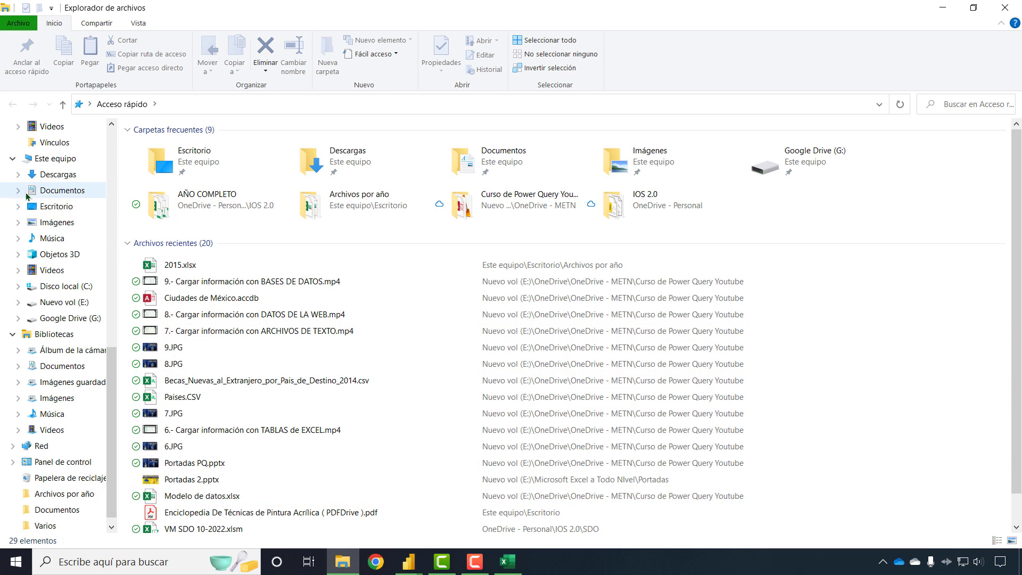
double_click(199, 204)
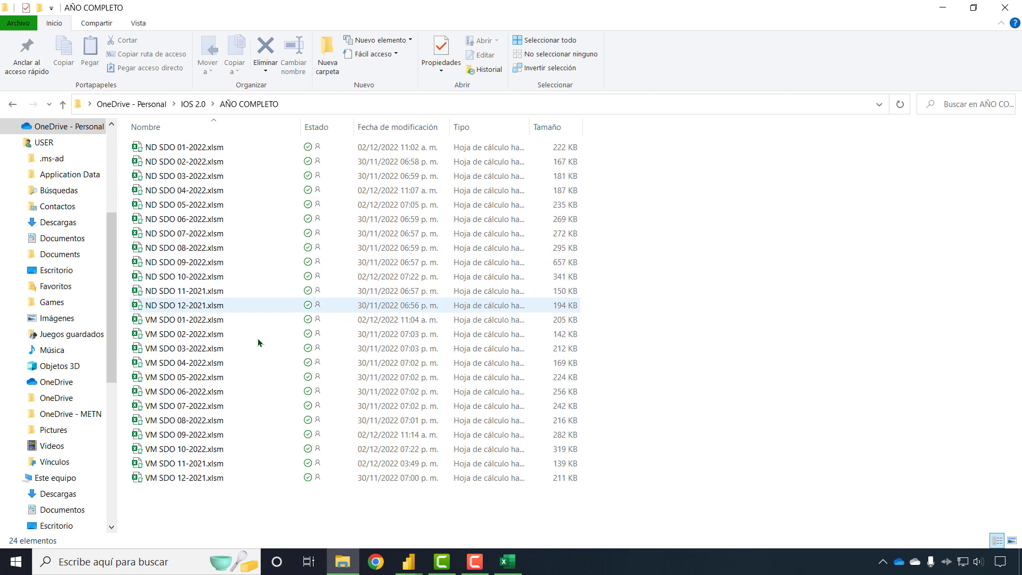
scroll(76, 159, up, 5)
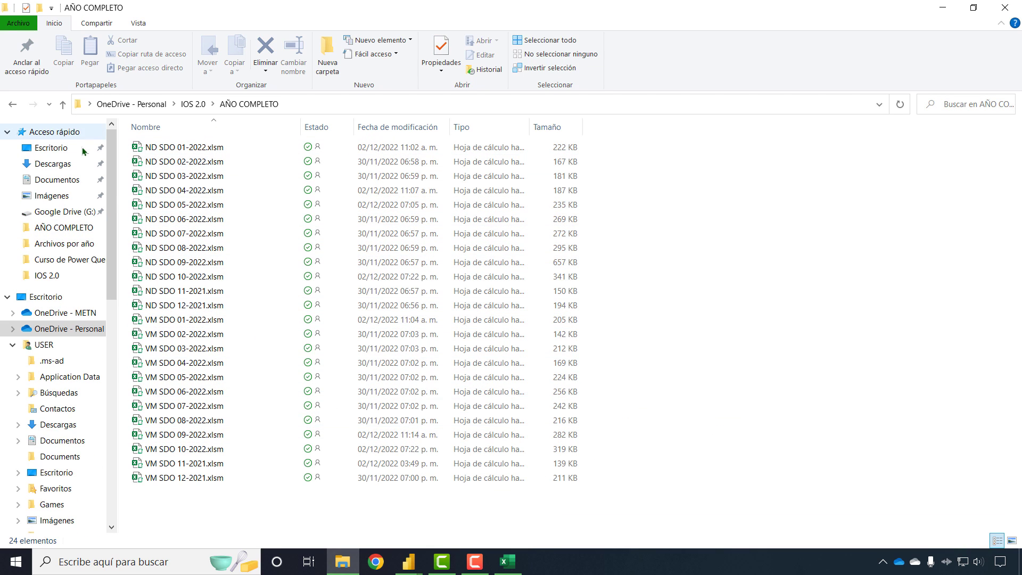
click(75, 153)
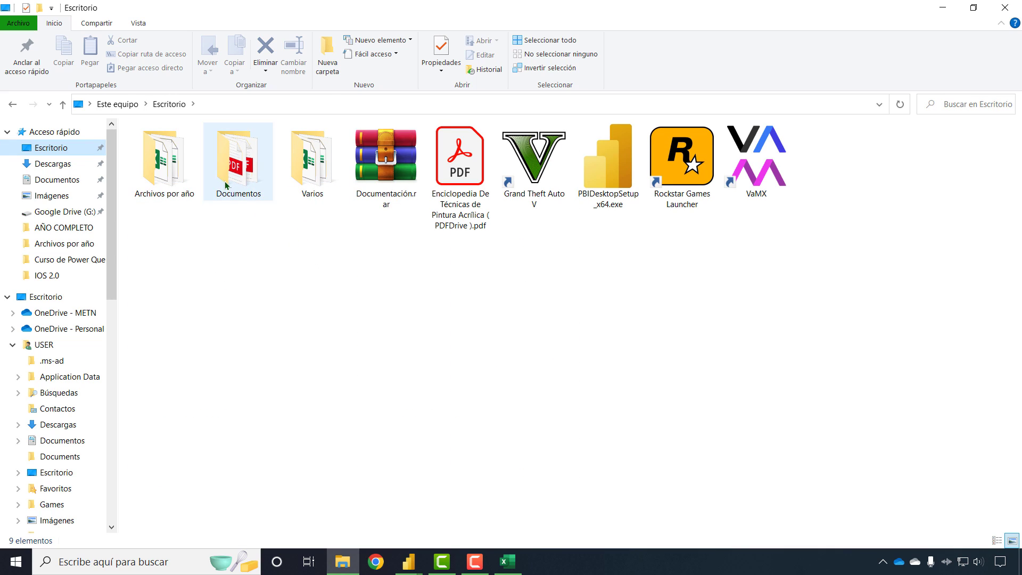
double_click(181, 178)
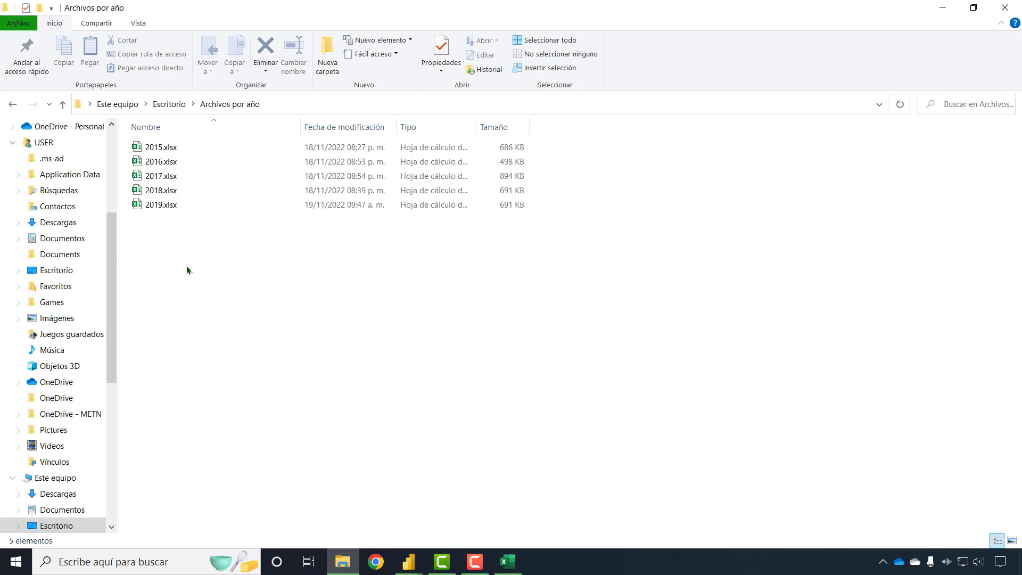
click(191, 208)
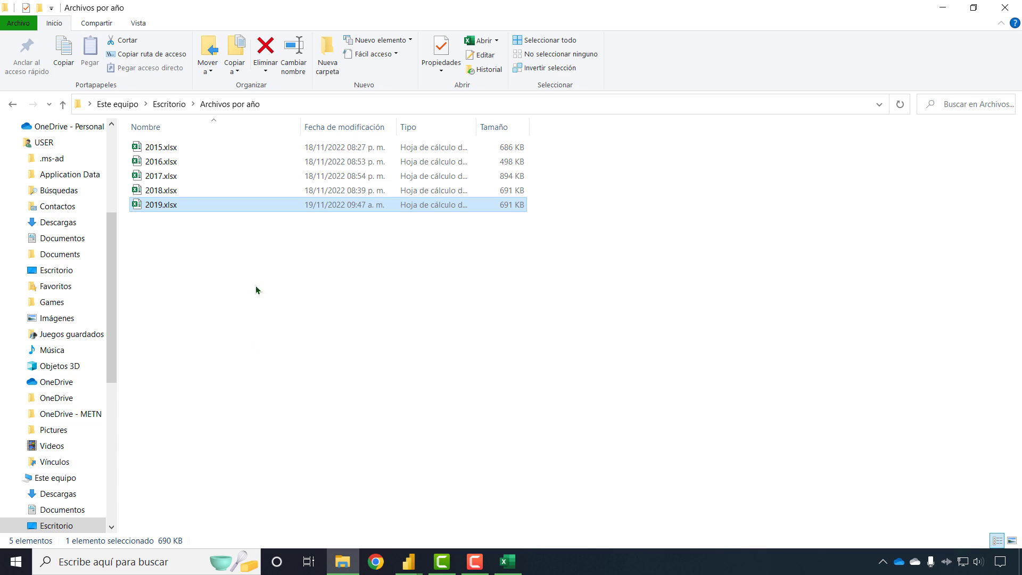
key(alt+Tab)
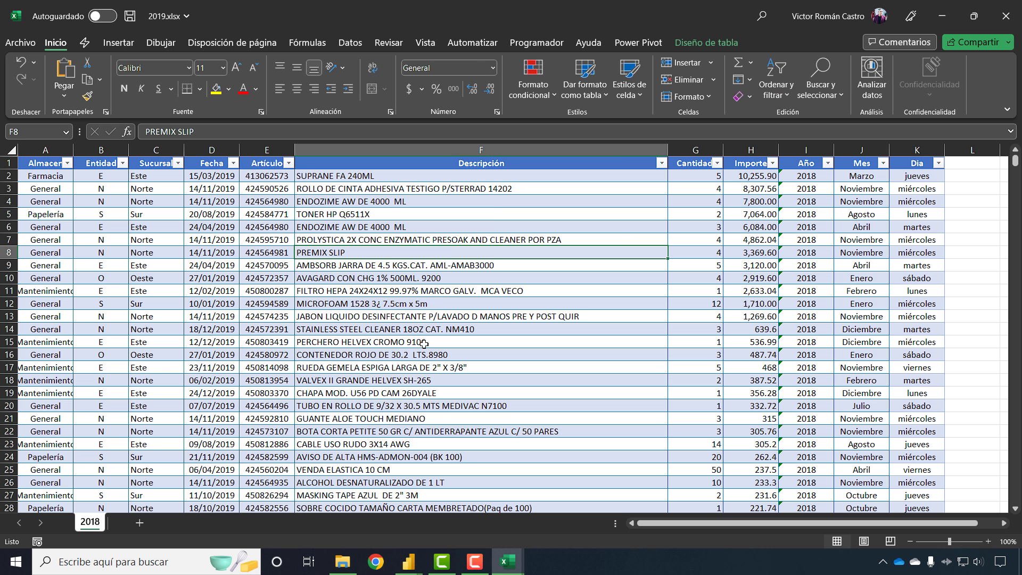
- Replace all occurrences of 2019 with 2020 in the dates of the Fecha column
key(ctrl+Up)
key(Down)
key(Left)
key(Left)
key(ctrl+shift+Down)
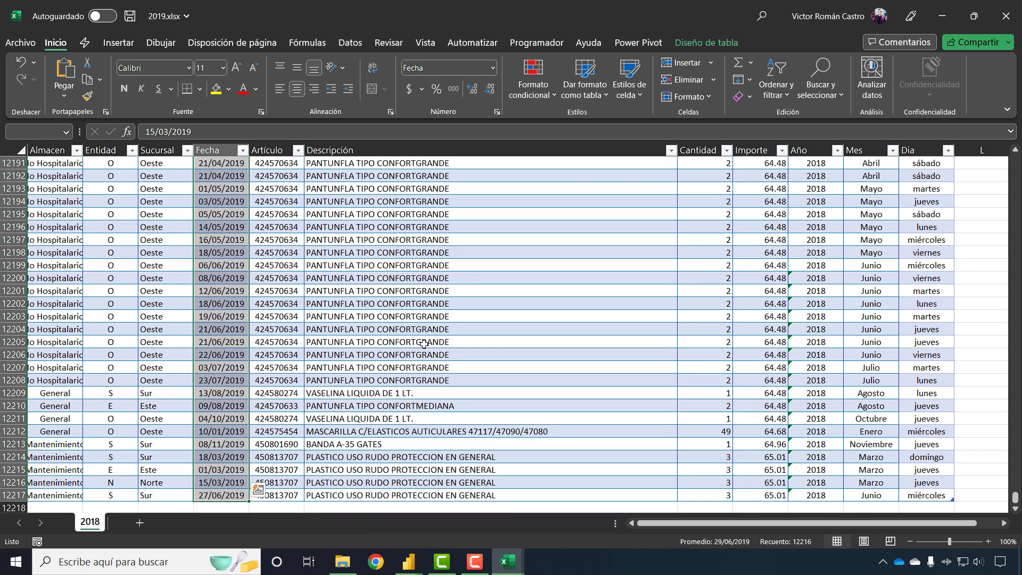
key(ctrl+l)
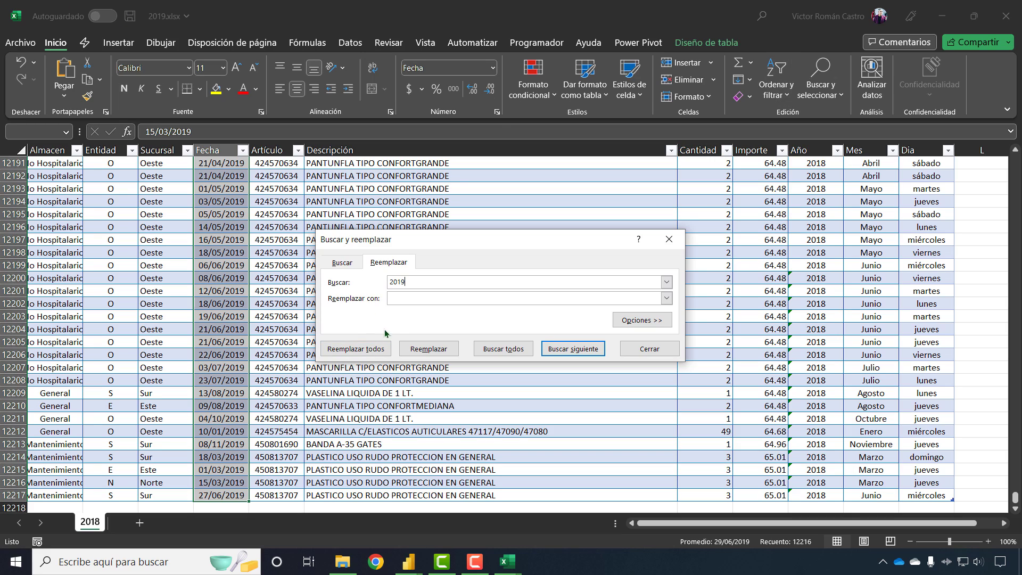
click(499, 300)
text(2020)
click(383, 349)
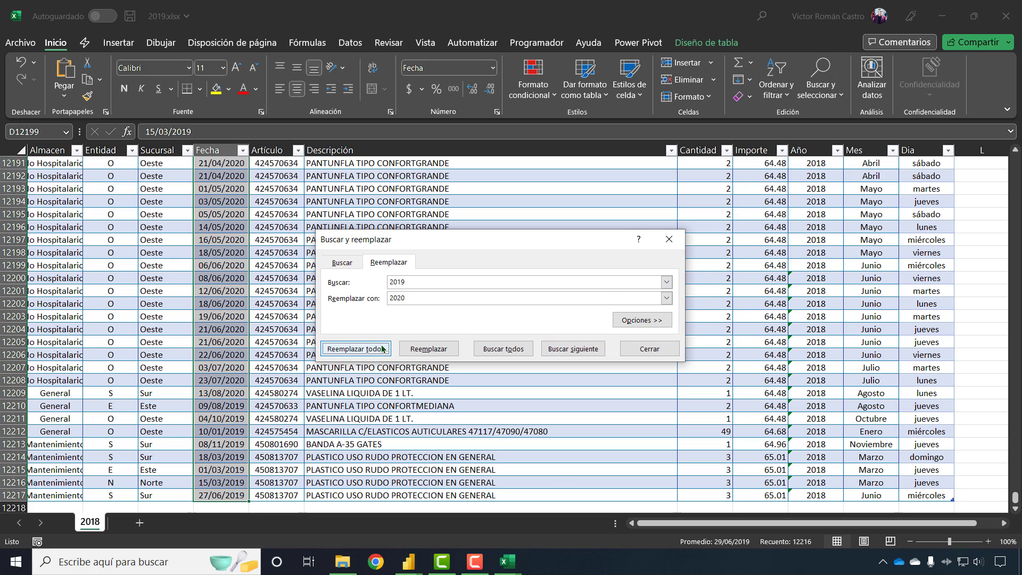
click(519, 317)
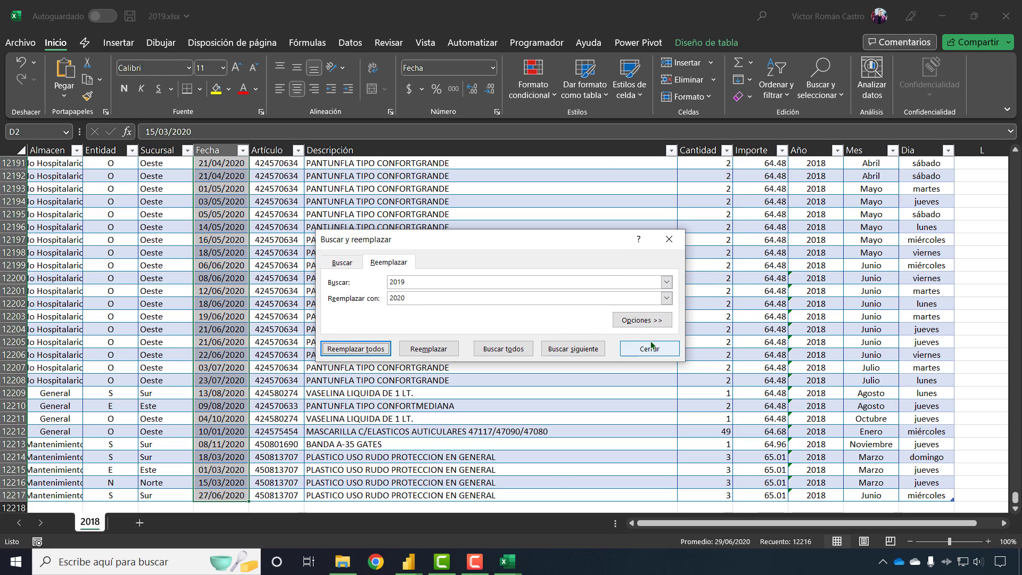
click(650, 349)
click(238, 417)
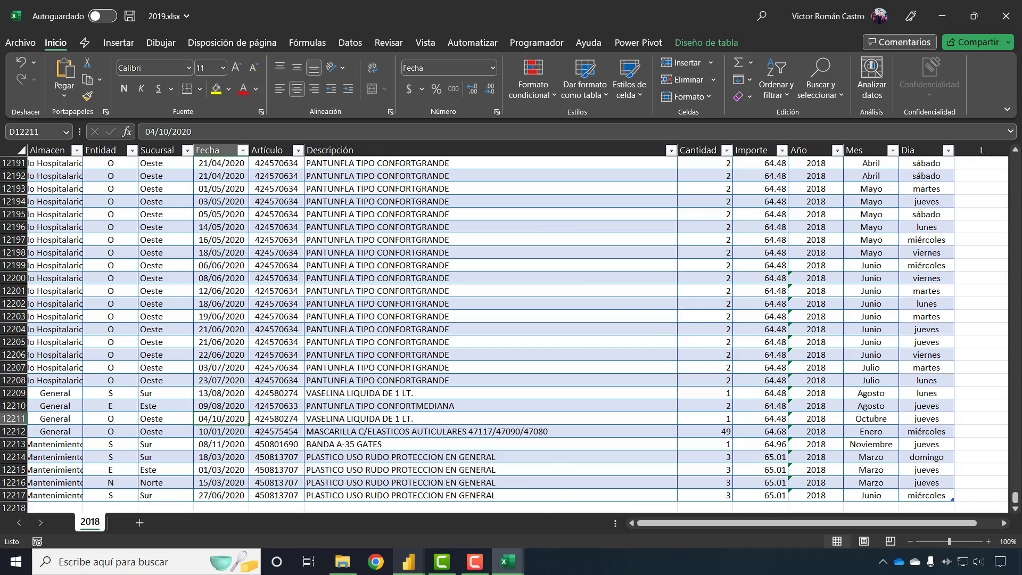
- Save the workbook as 2020.xlsx in the Archivos por año folder and close it
key(ctrl+Up)
key(Down)
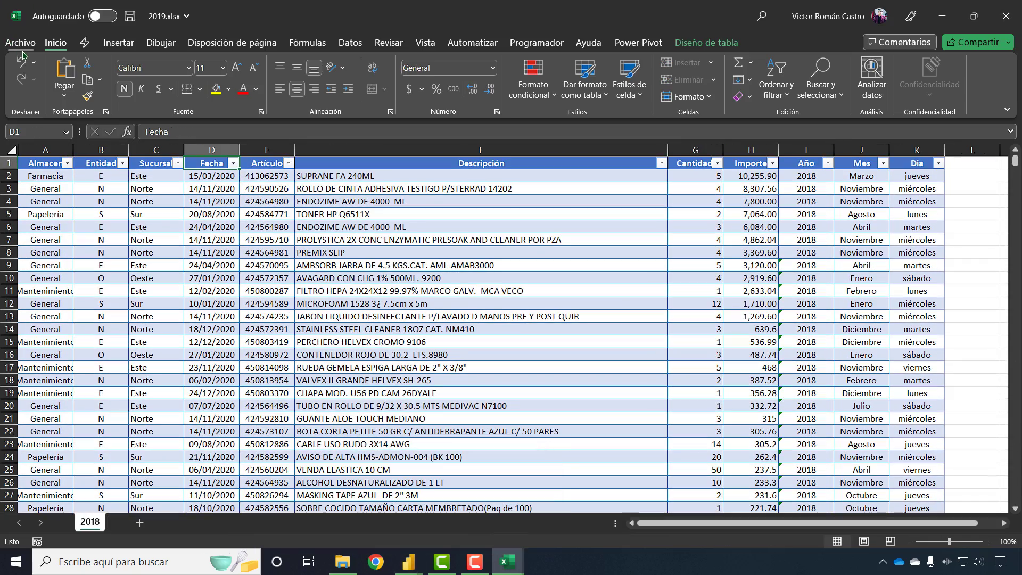
click(32, 42)
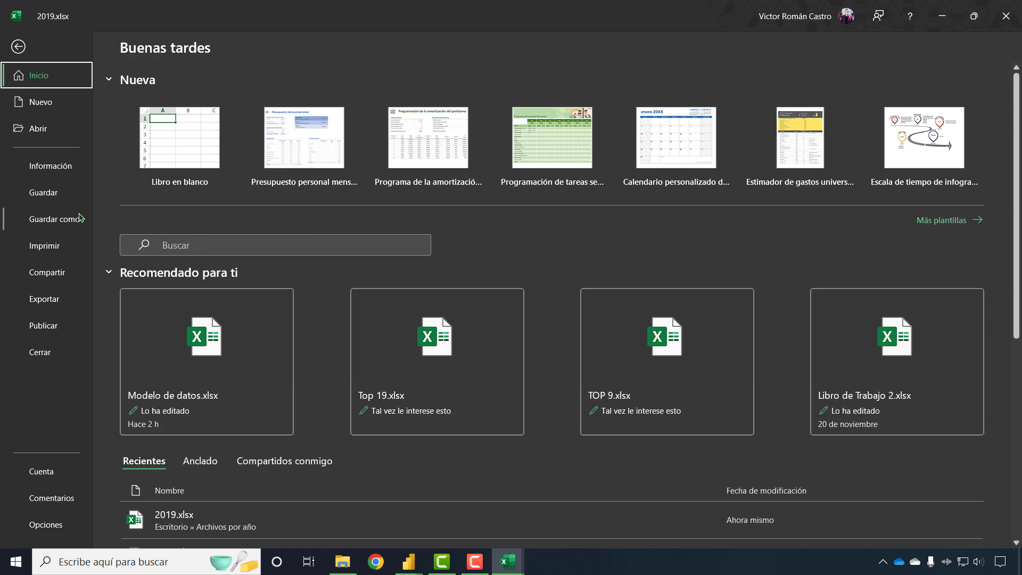
click(80, 219)
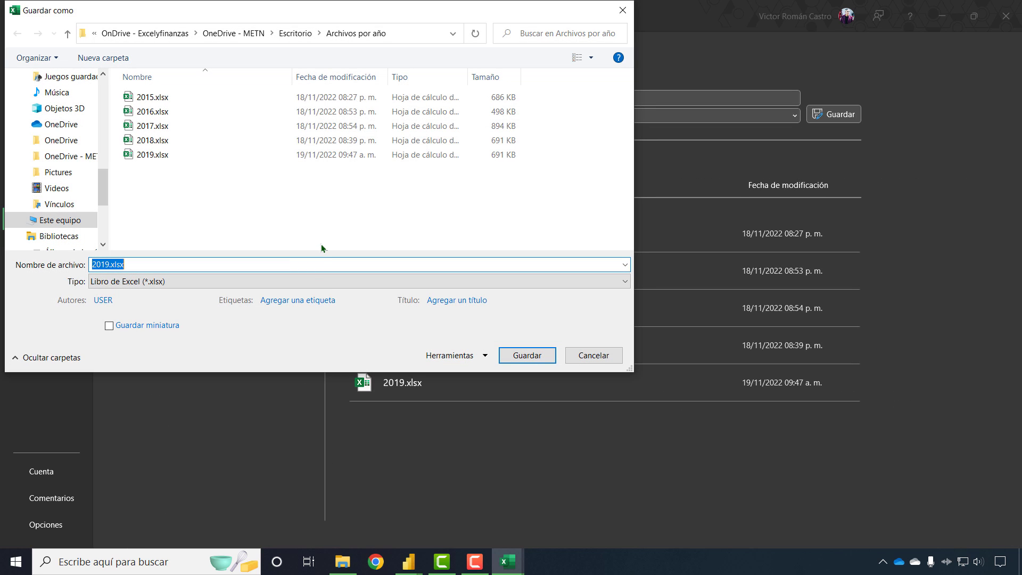
click(315, 267)
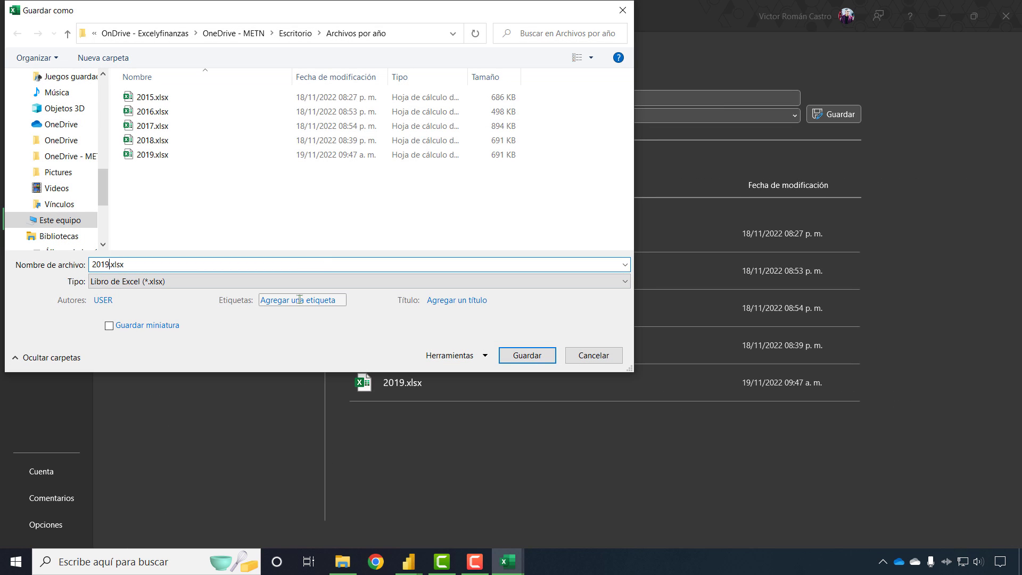
text(20)
click(527, 355)
click(227, 281)
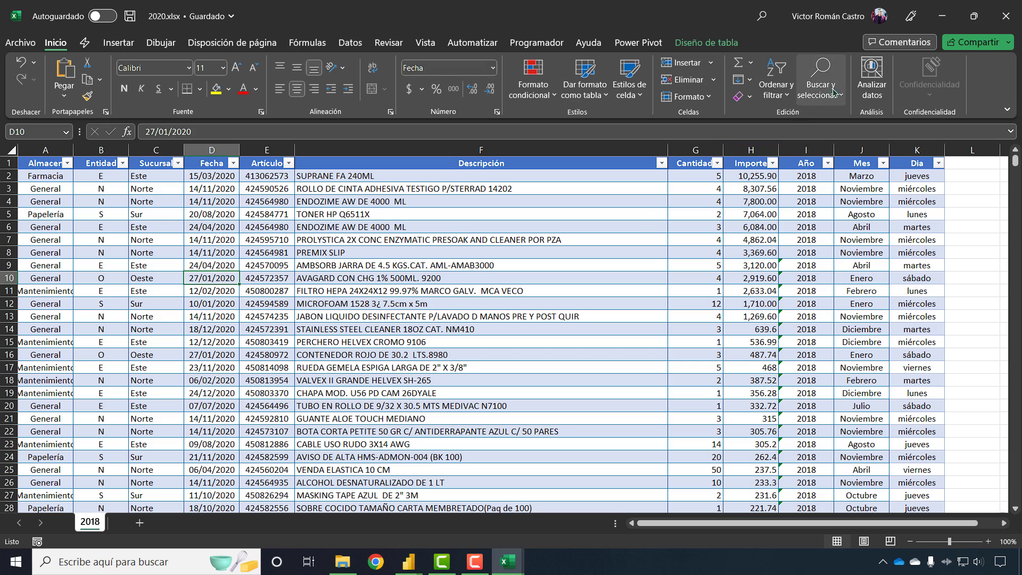
click(1000, 24)
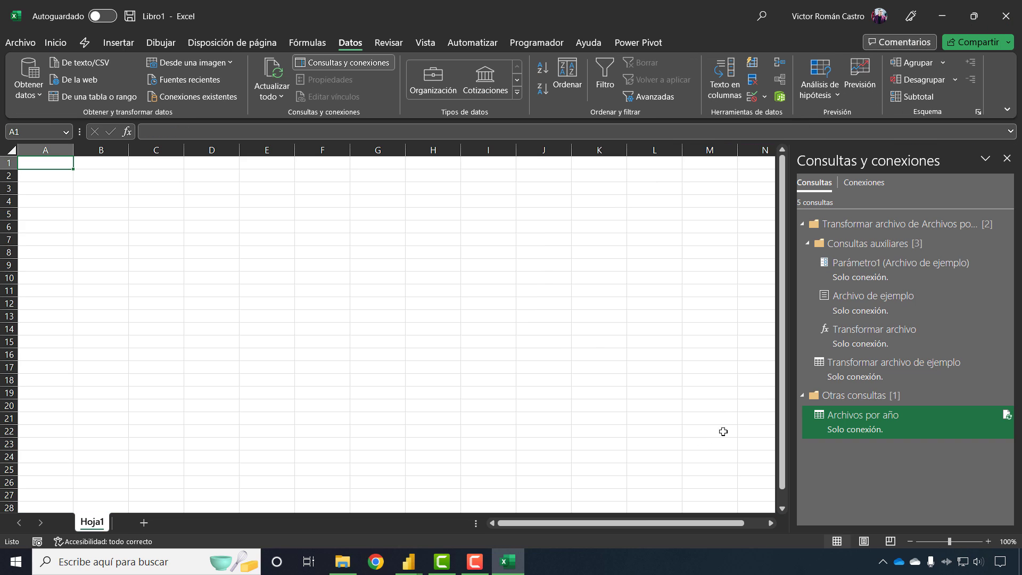
- Open the Archivos por año query of Libro1 in the Power Query Editor and refresh all the previews
mouse_move(854, 428)
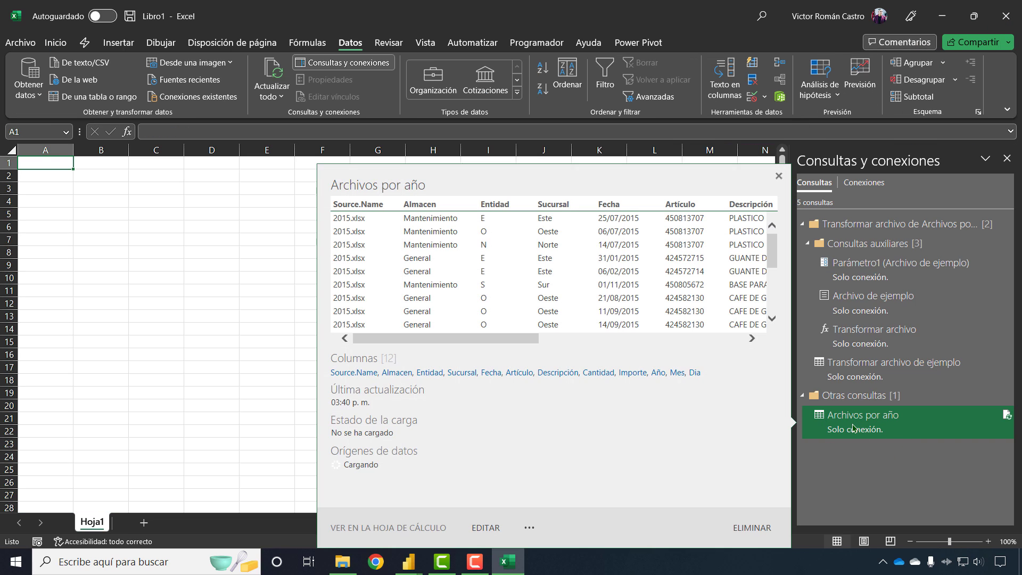
double_click(887, 432)
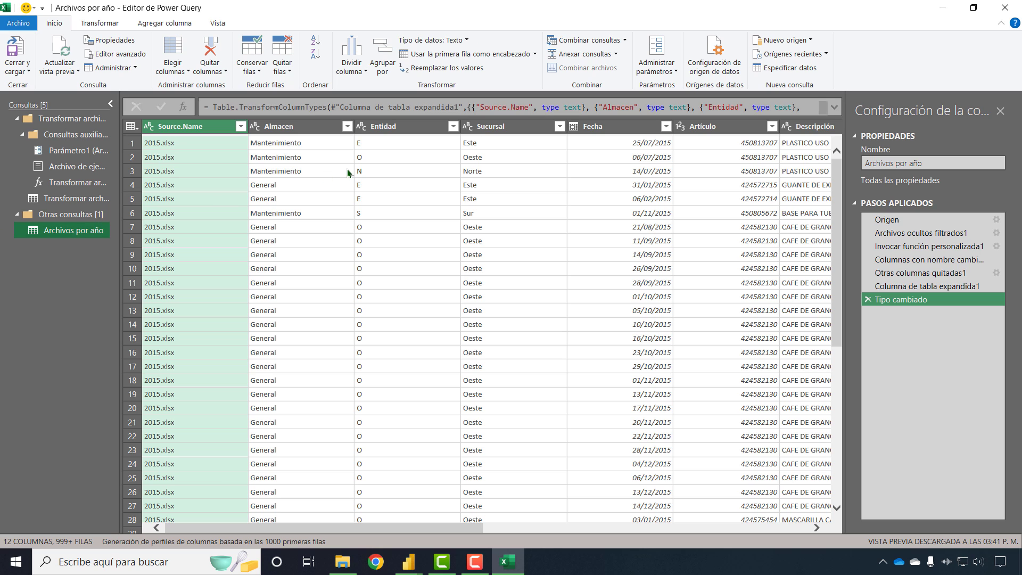
click(73, 67)
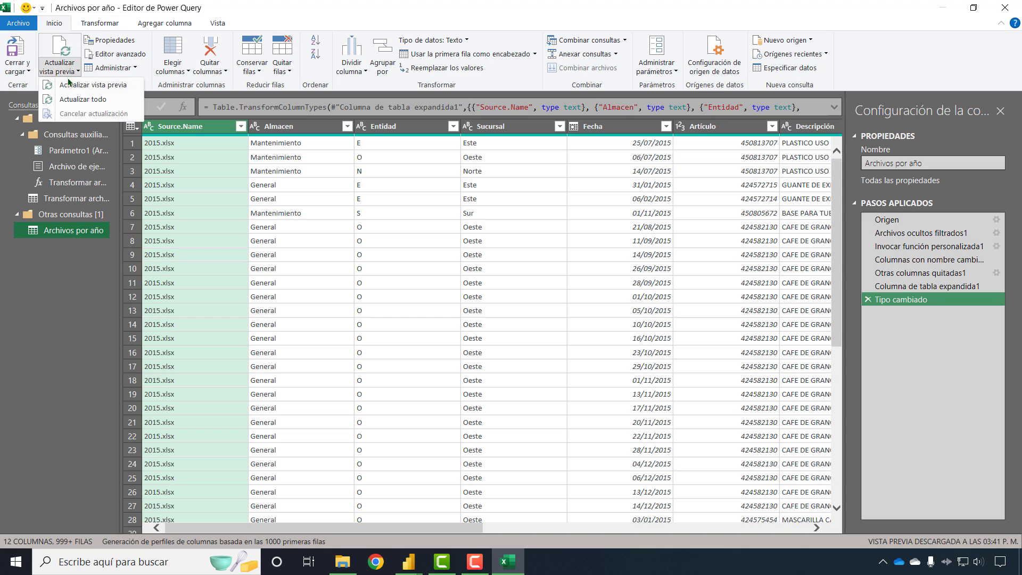
click(98, 100)
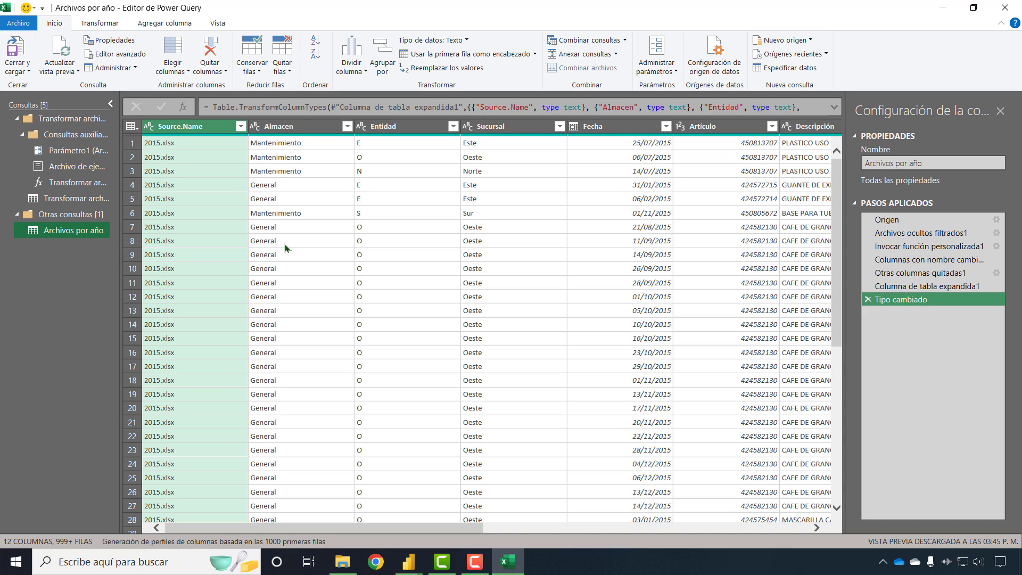
- Load the complete value list of the Source.Name filter and check which yearly files it includes, leaving the filter unapplied
click(240, 126)
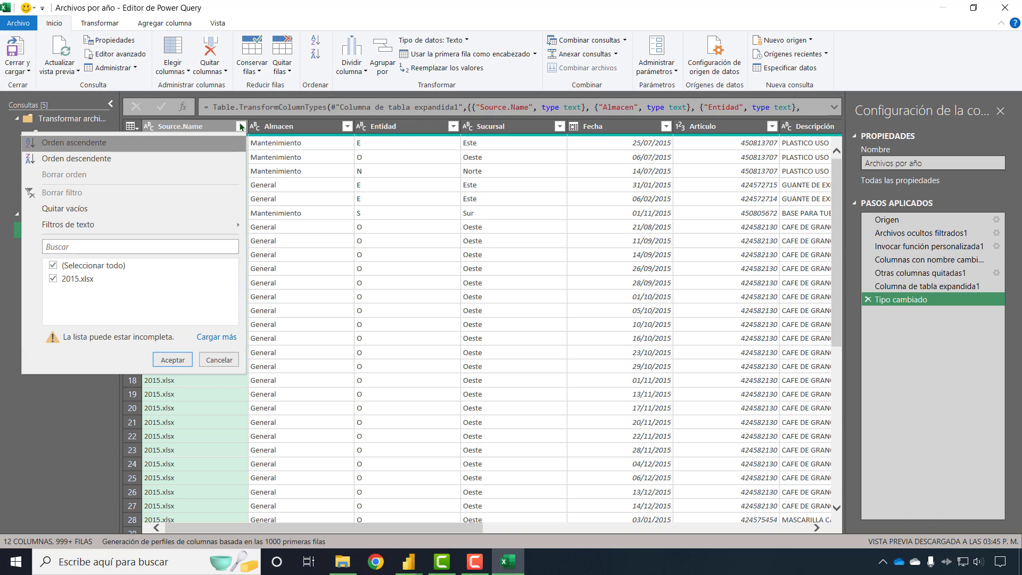
click(216, 336)
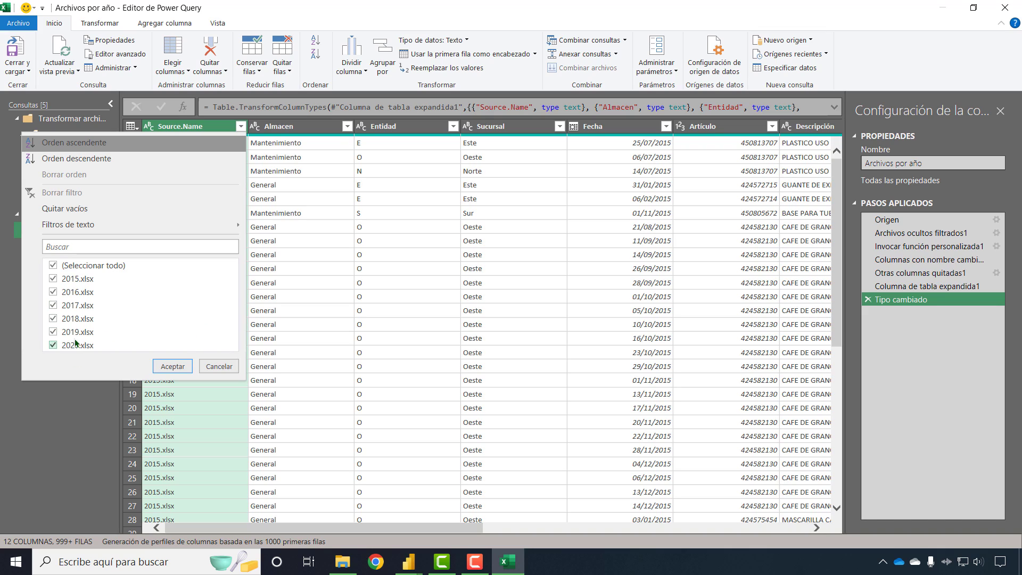
click(217, 367)
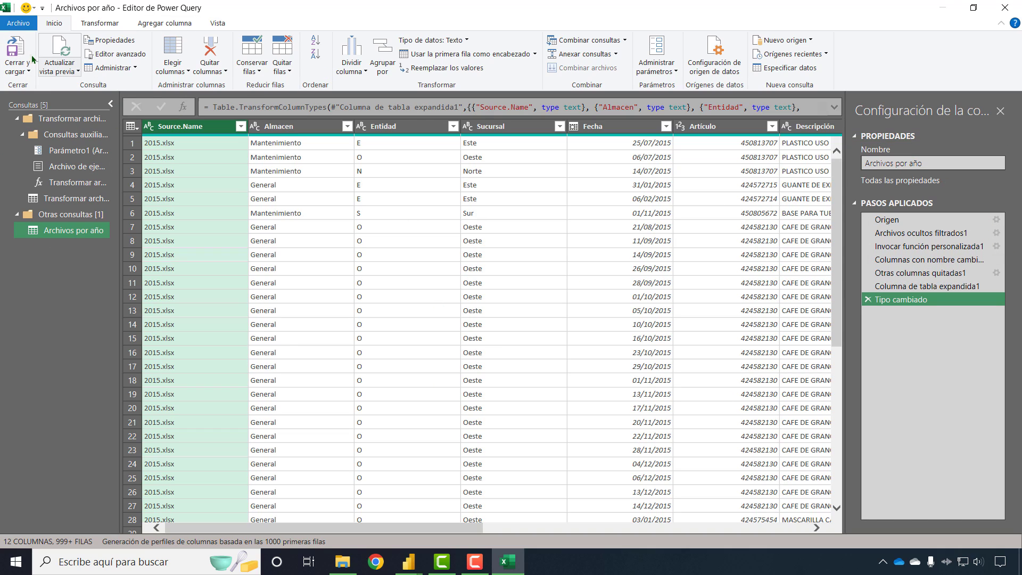
- Close and load the refreshed queries into Libro1 and hide the queries and connections list
click(16, 47)
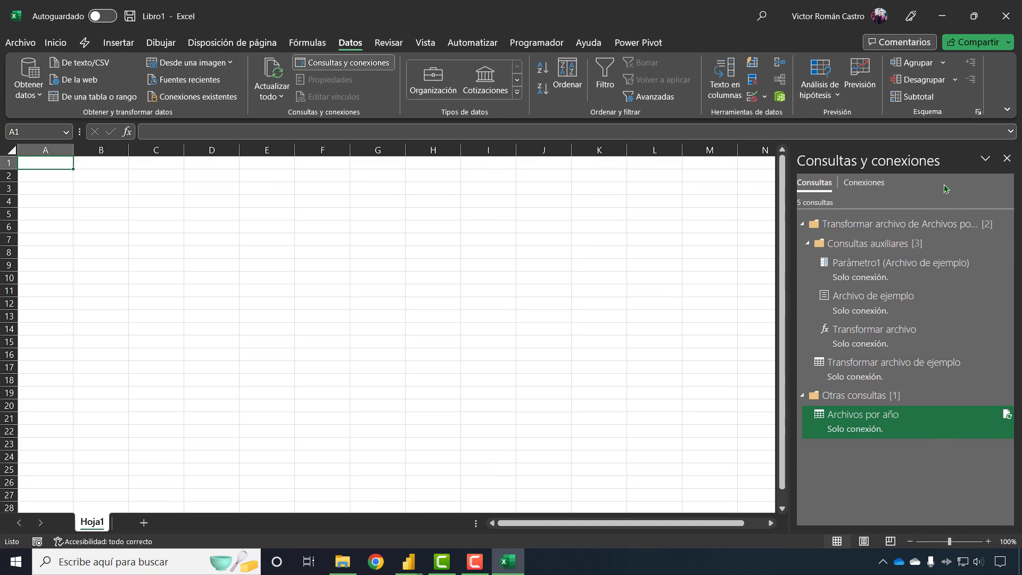
click(1007, 158)
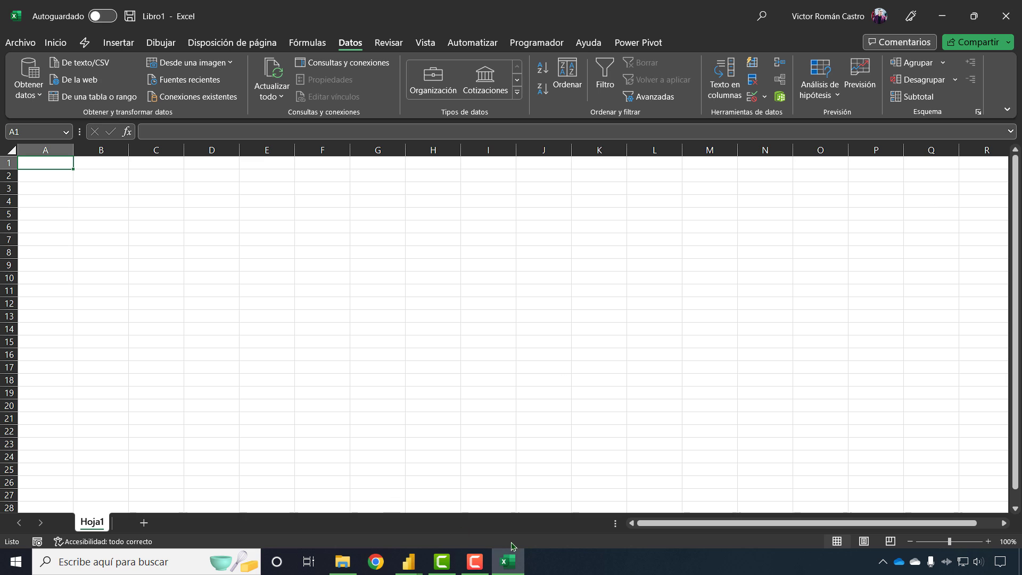
- Switch to Power BI's Power Query Editor, refresh all the query previews, and close and apply the queries
click(408, 561)
click(490, 520)
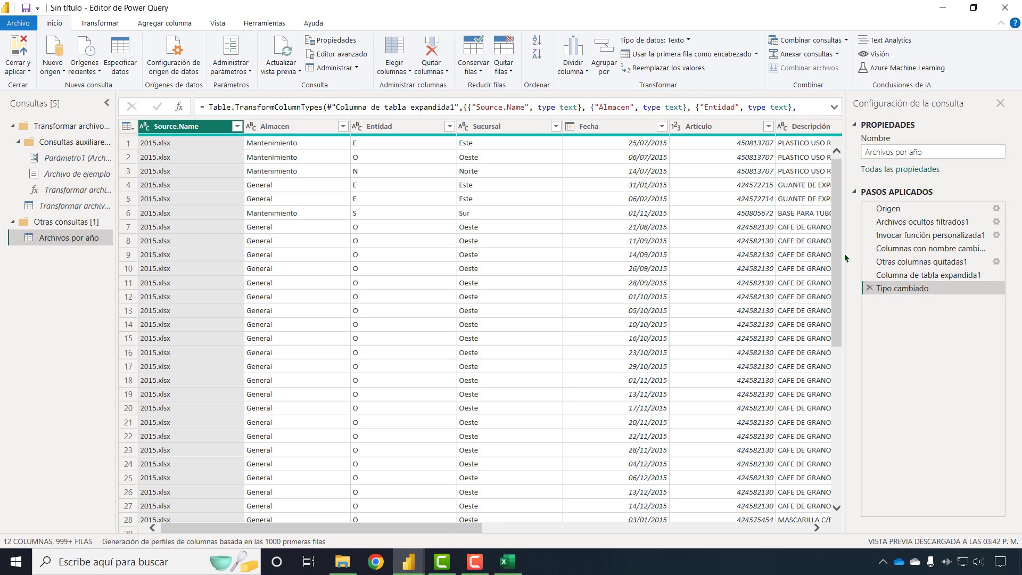
drag(840, 262, 835, 176)
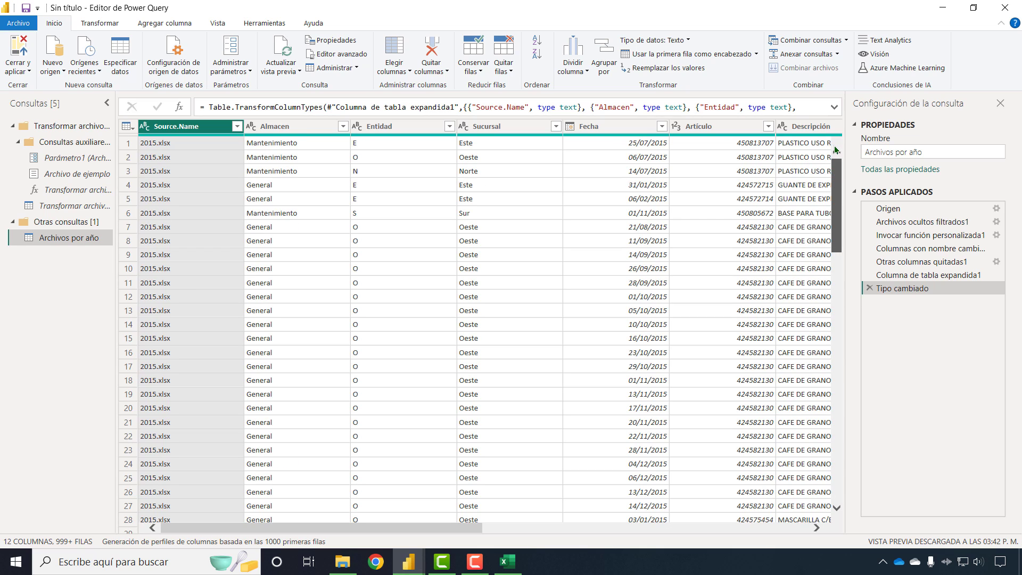
click(1005, 7)
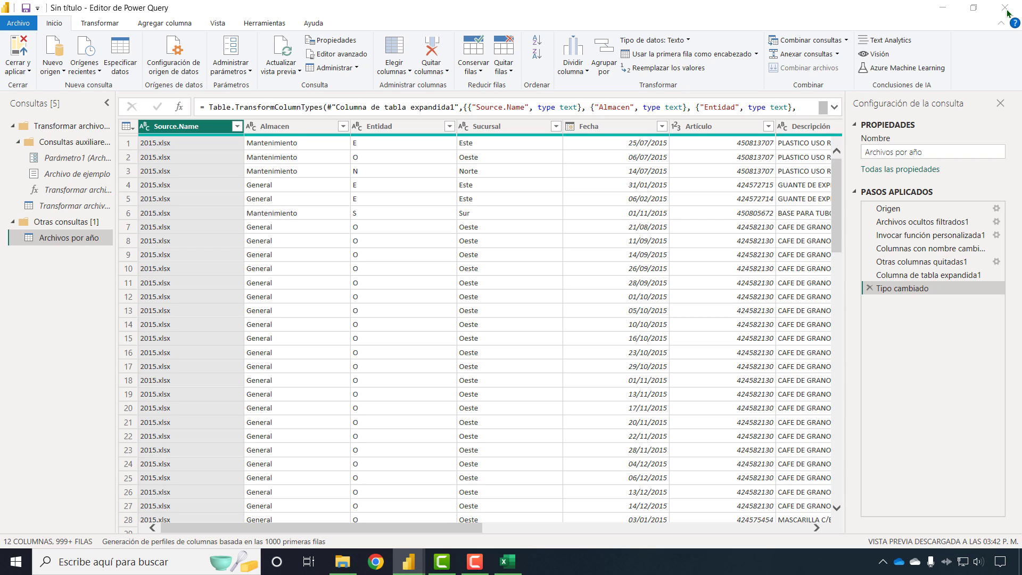
click(623, 301)
click(291, 68)
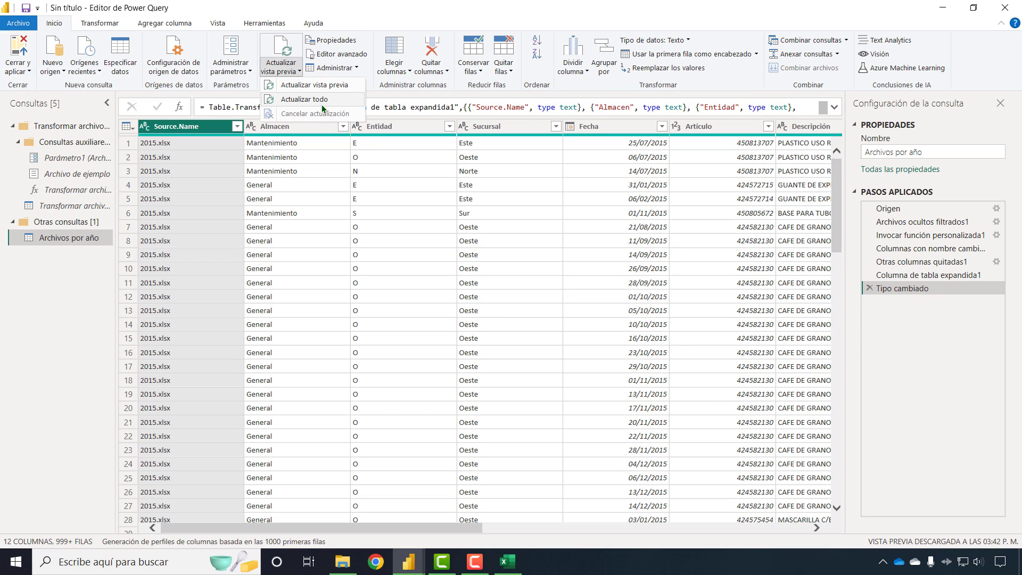
click(325, 102)
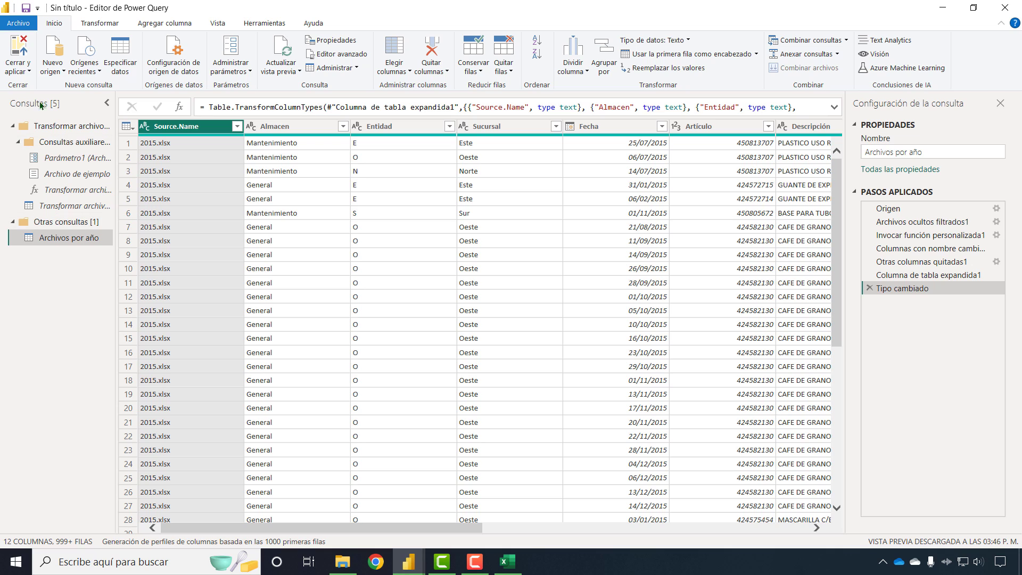
click(24, 45)
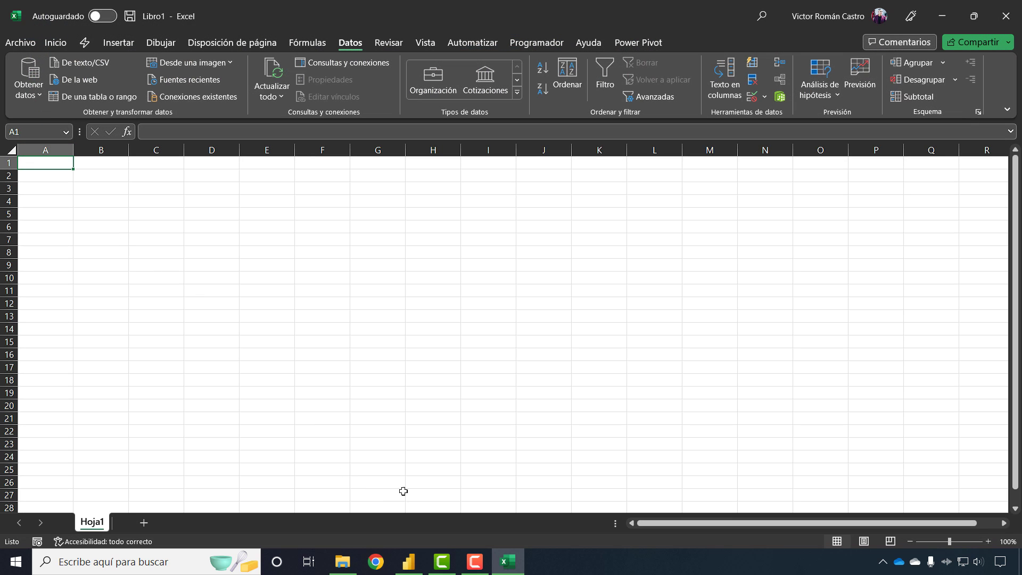
- Switch to Power BI Desktop, show the Archivos por año table in the data view, and refresh its data
click(409, 562)
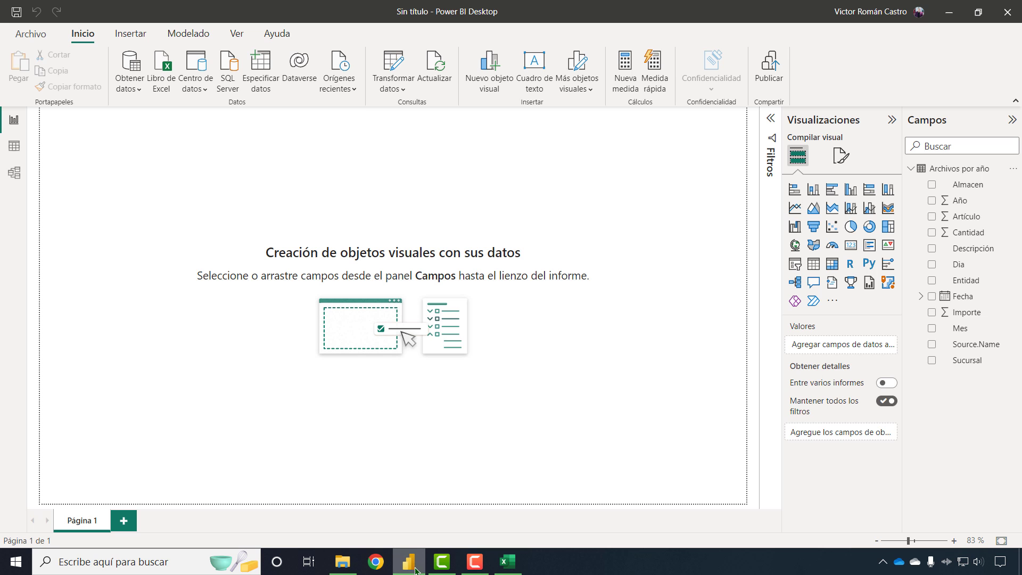
click(14, 146)
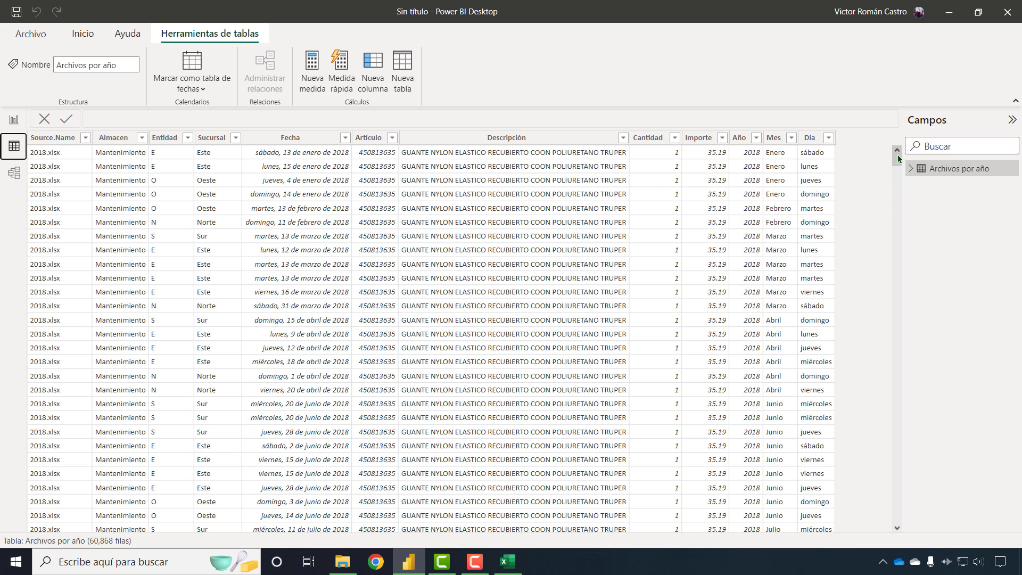
drag(897, 163, 899, 158)
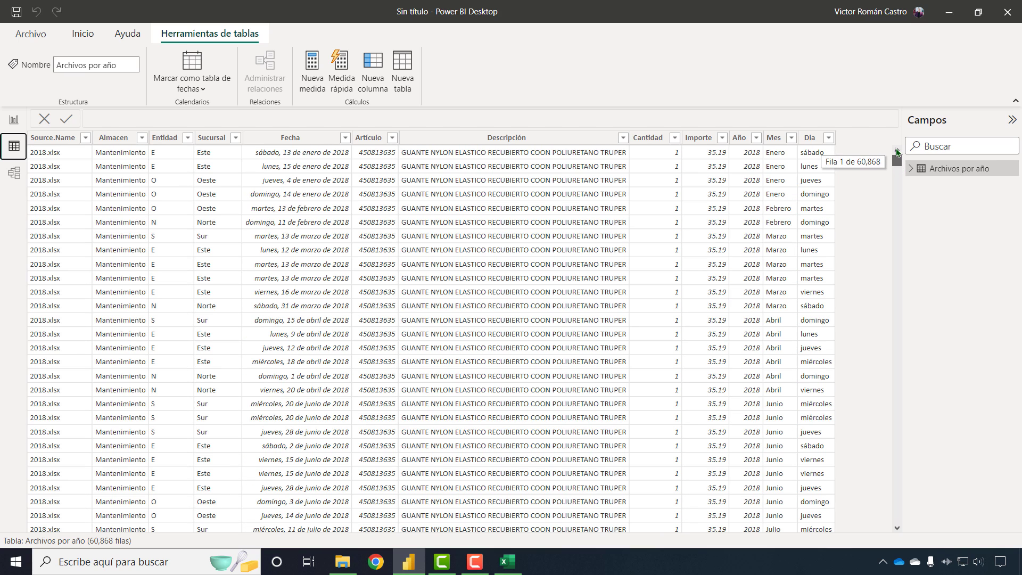
click(74, 36)
click(403, 69)
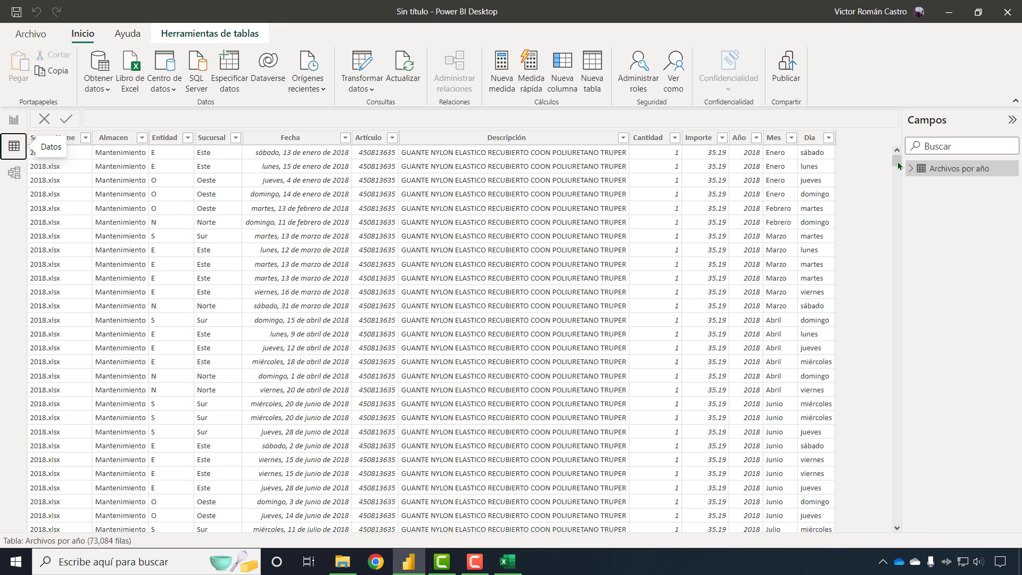
- Check the refreshed table's row count and which yearly files the Source.Name filter lists, leaving it unapplied, and return to the report view
mouse_move(898, 160)
mouse_down()
mouse_move(897, 186)
mouse_move(902, 159)
mouse_up()
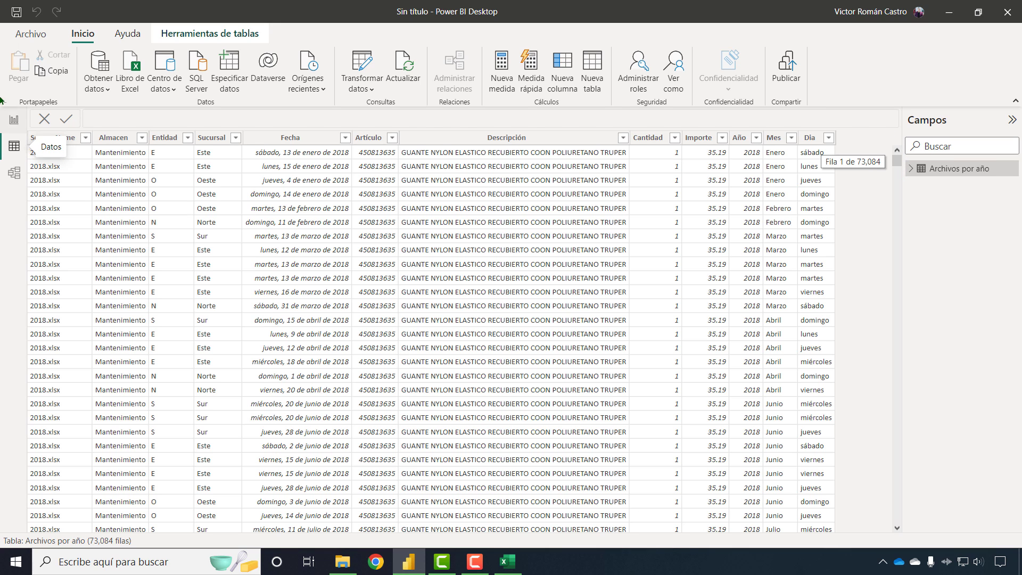
click(85, 139)
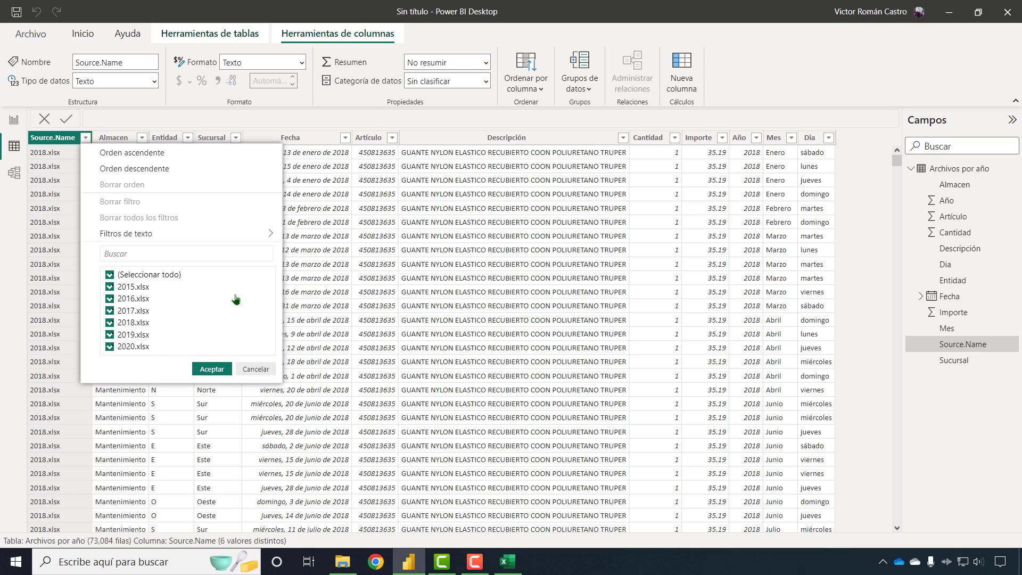
click(261, 369)
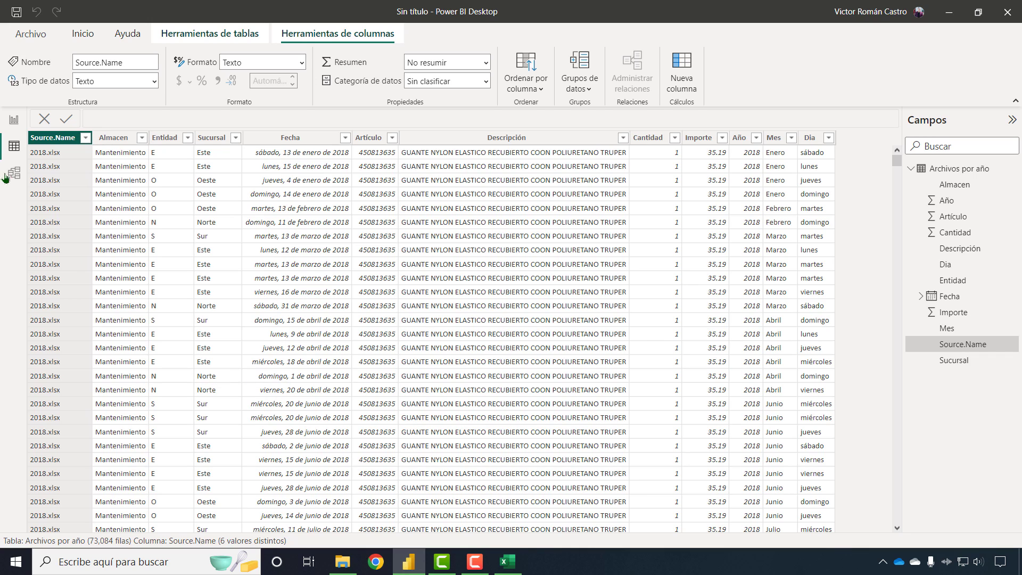
click(14, 119)
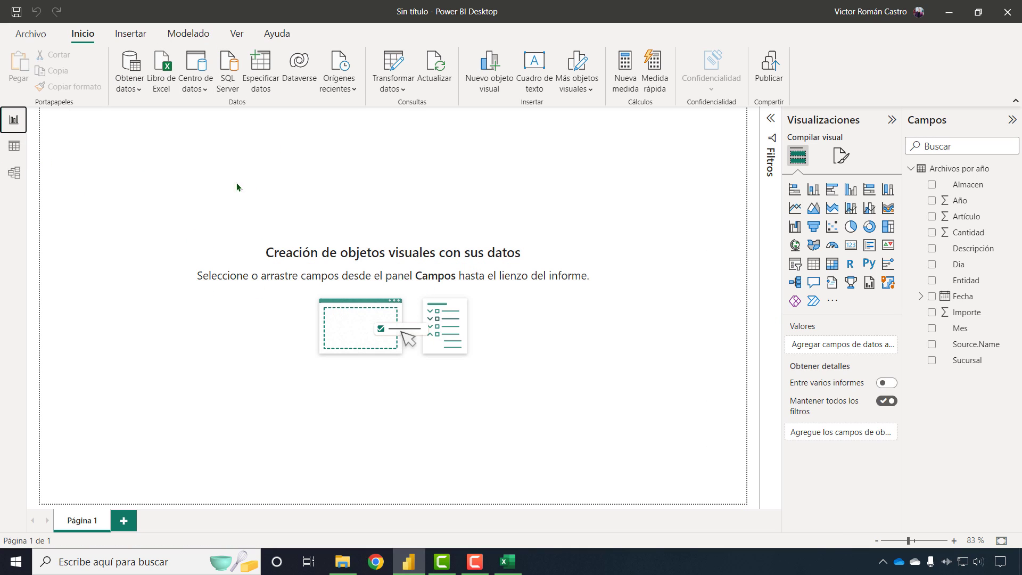